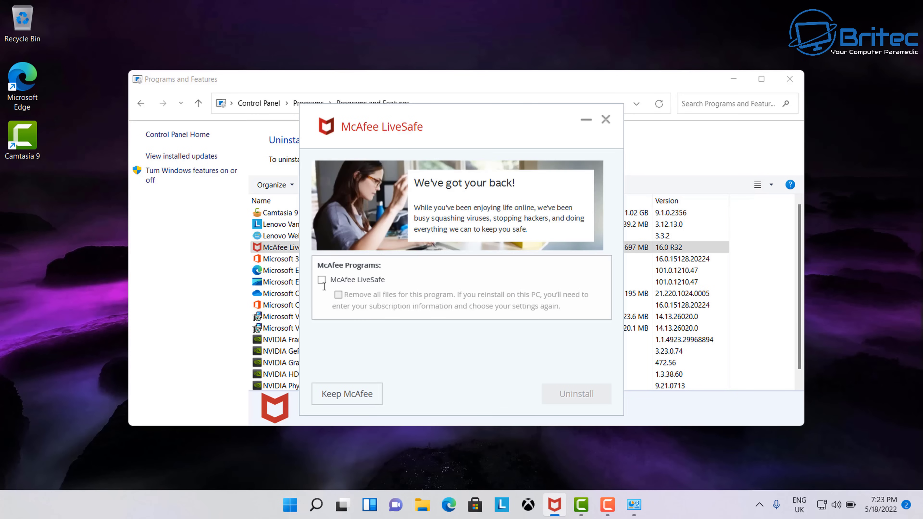
- Uninstall McAfee LiveSafe together with all its files, postpone the restart, and close Programs and Features
left_click(321, 280)
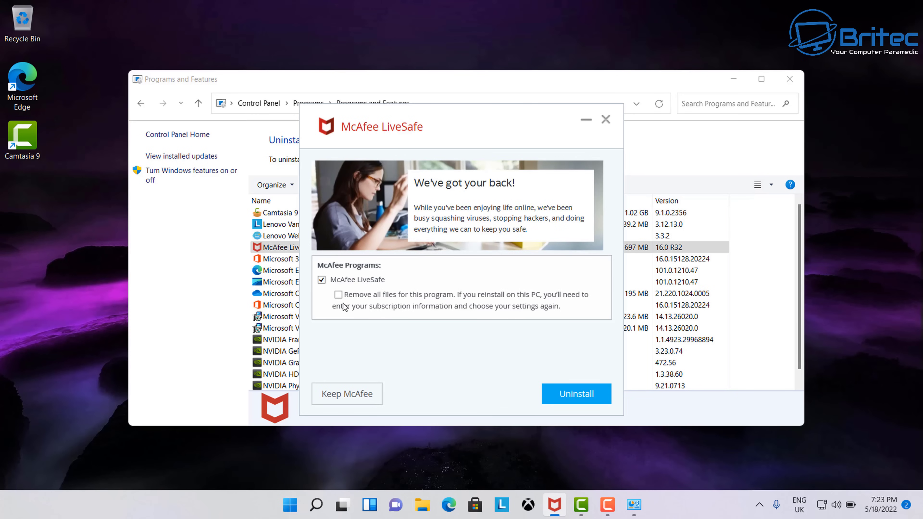
left_click(336, 296)
left_click(570, 400)
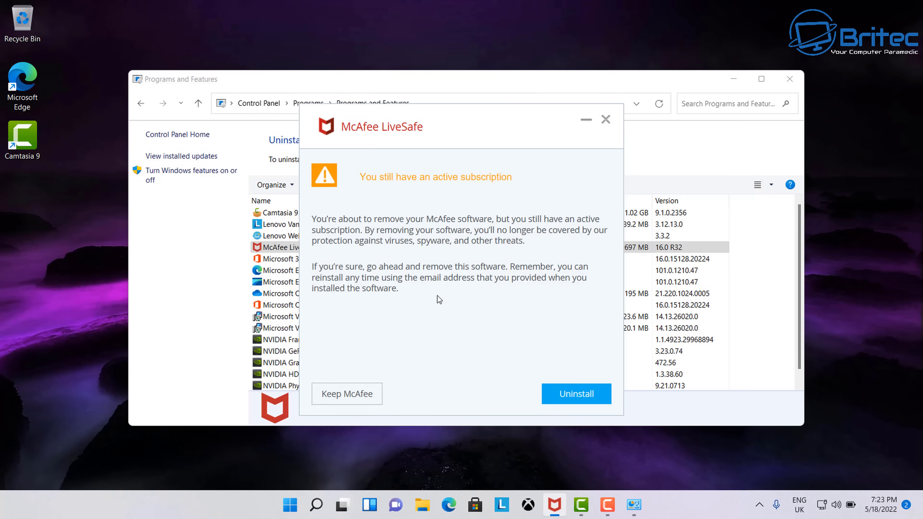
left_click(576, 393)
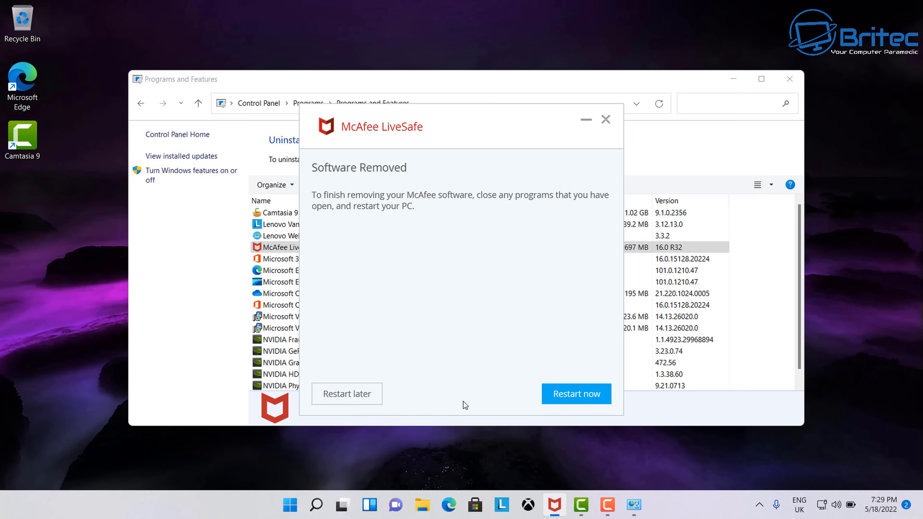
left_click(358, 398)
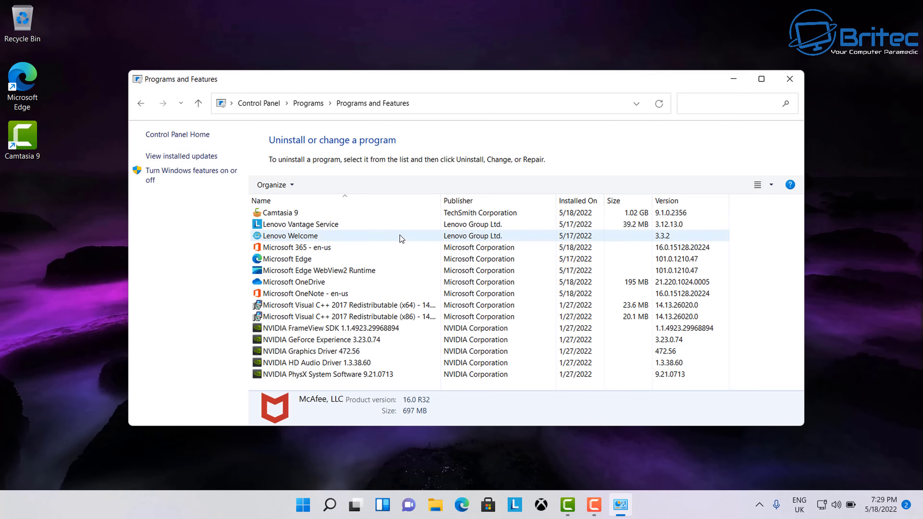
left_click(393, 240)
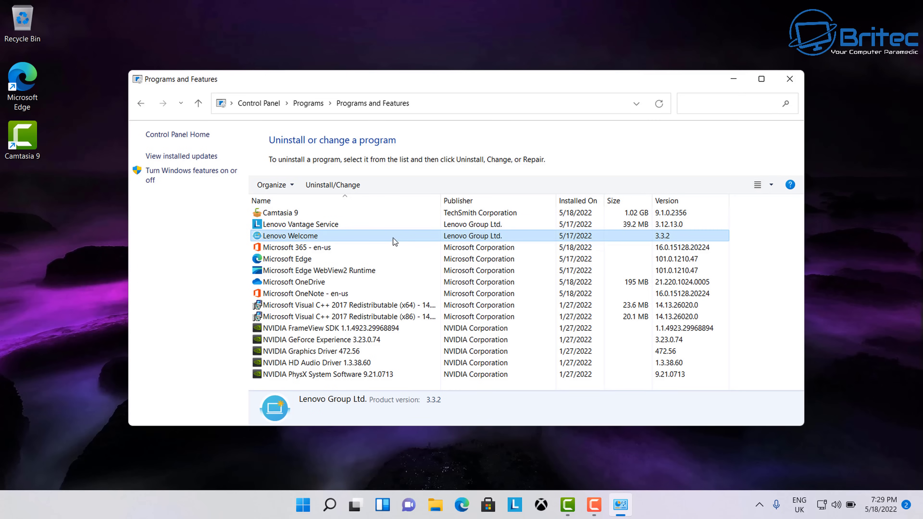
left_click(790, 86)
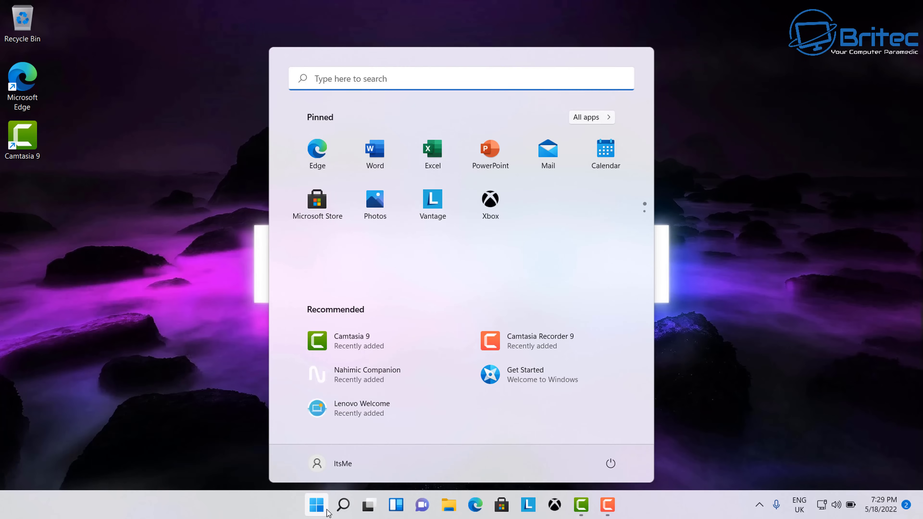
- Open Windows Update in the maximized system settings and start downloading the pending updates
left_click(328, 511)
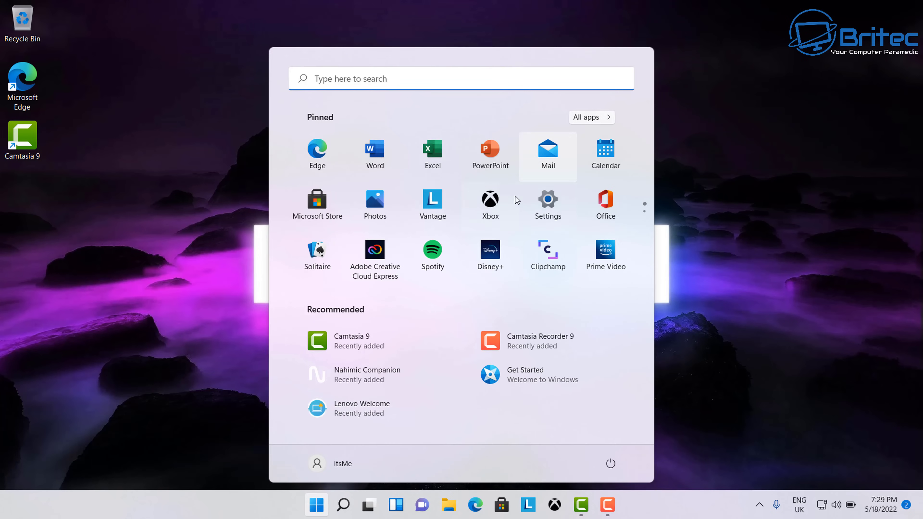
left_click(547, 215)
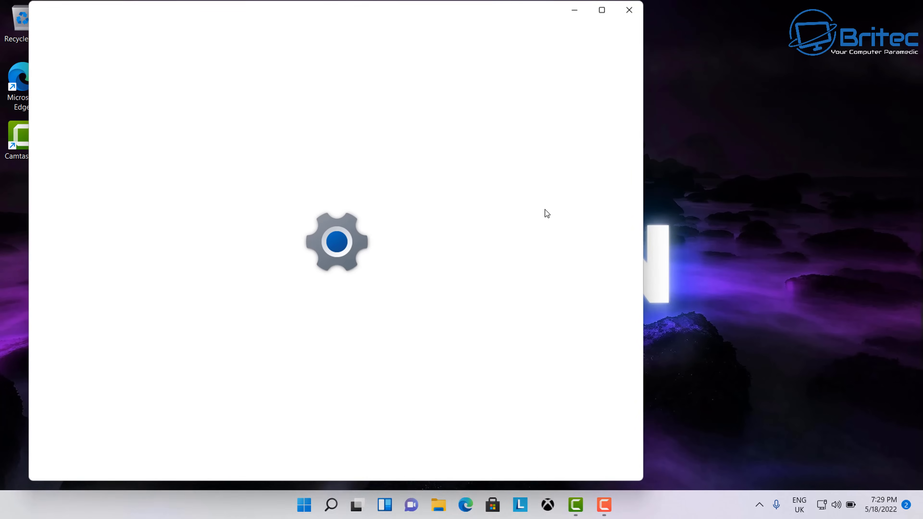
left_click(603, 11)
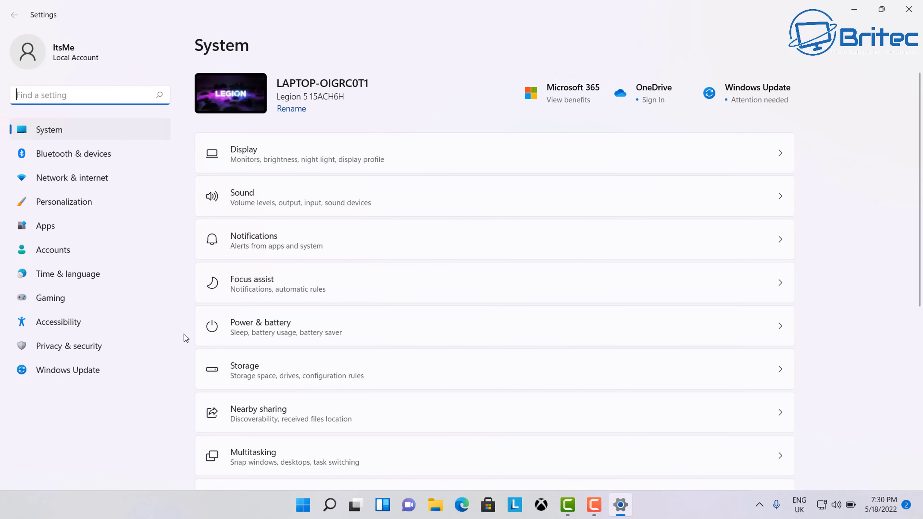
left_click(96, 370)
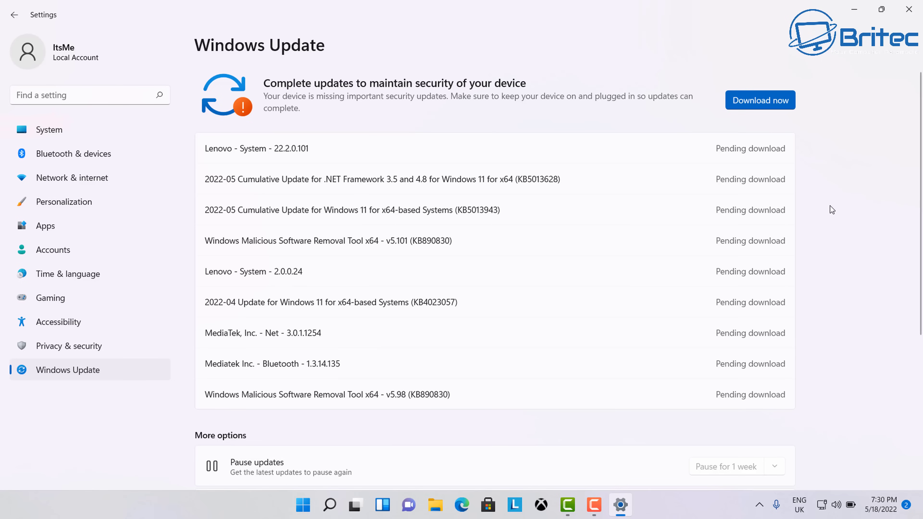
left_click(756, 101)
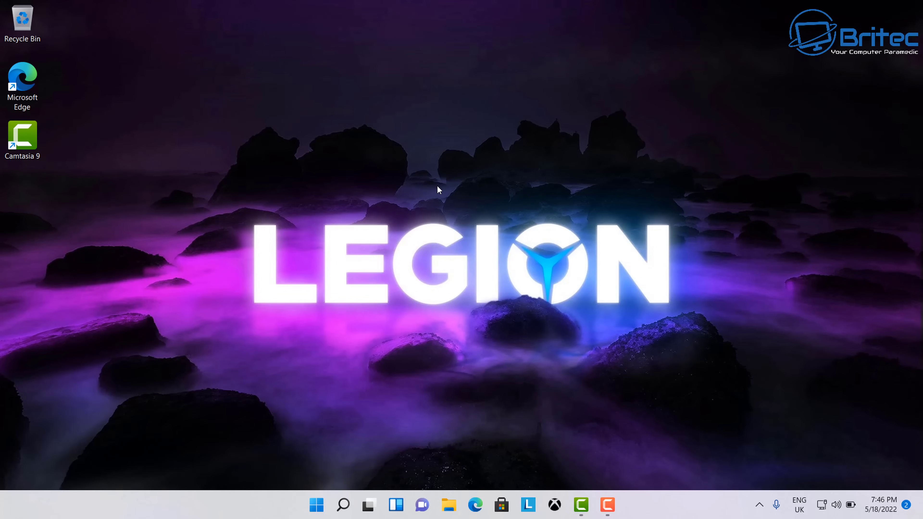
- Set the display scale to 100% in the desktop's display settings and close the settings
right_click(438, 186)
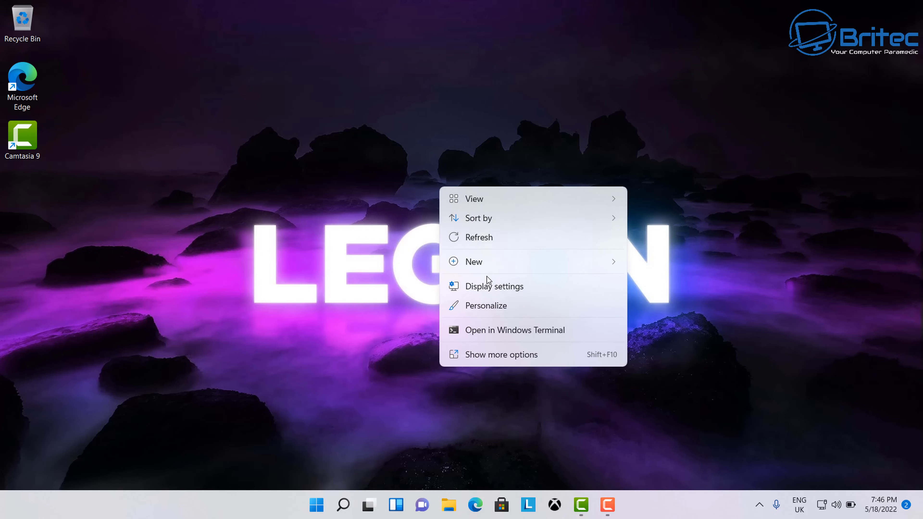
left_click(487, 287)
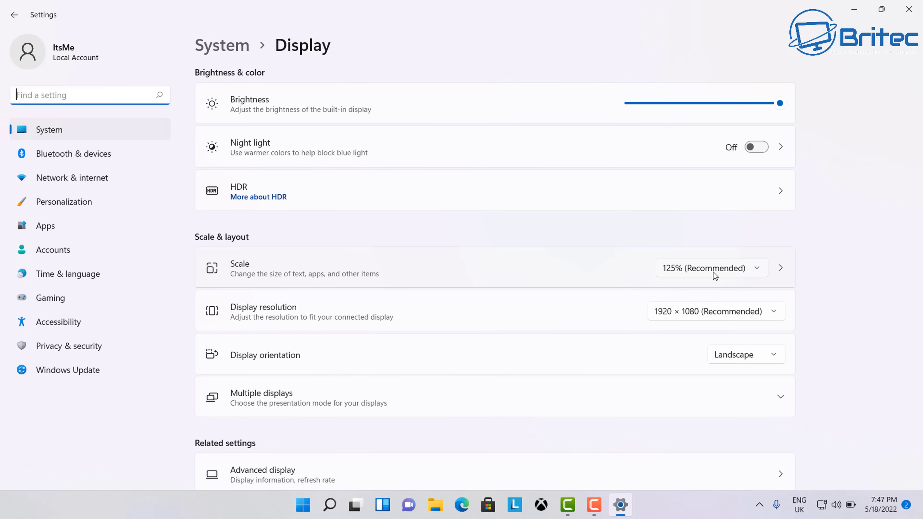
left_click(756, 271)
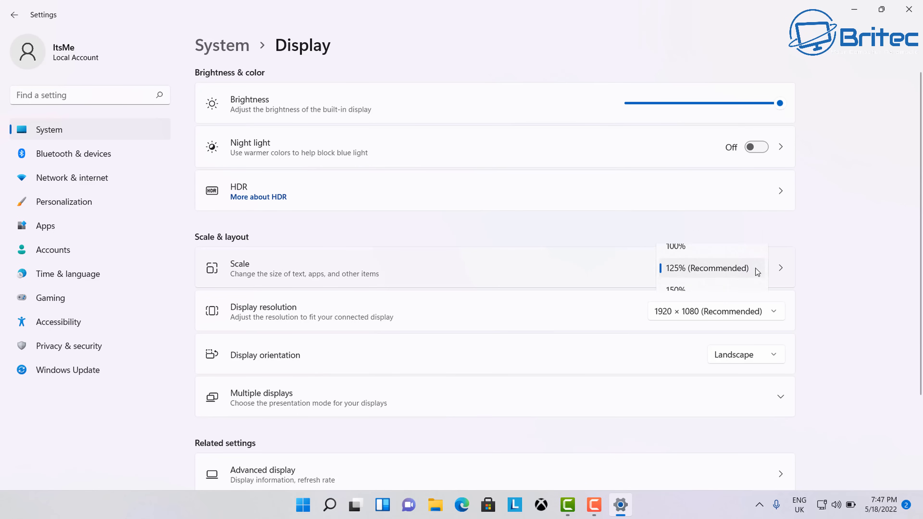
left_click(701, 247)
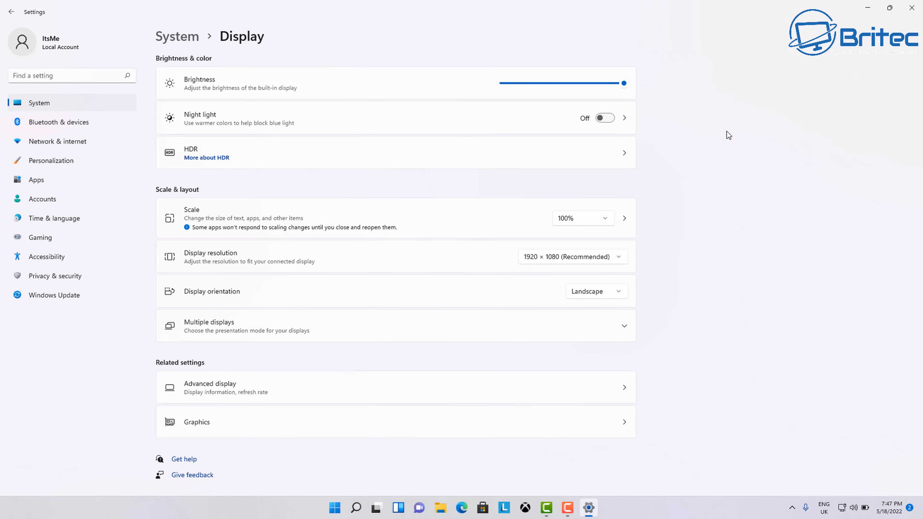
left_click(912, 8)
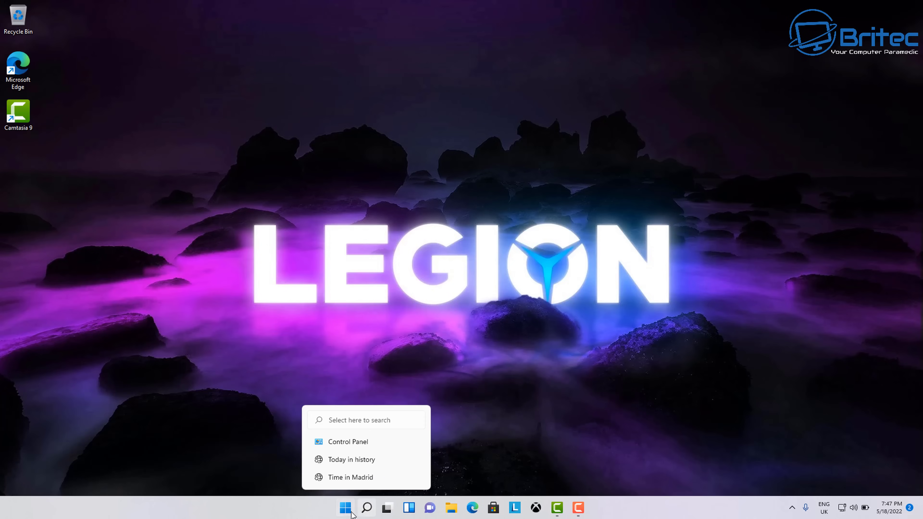
- In File Explorer's Folder Options, set File Explorer to open to This PC
left_click(451, 509)
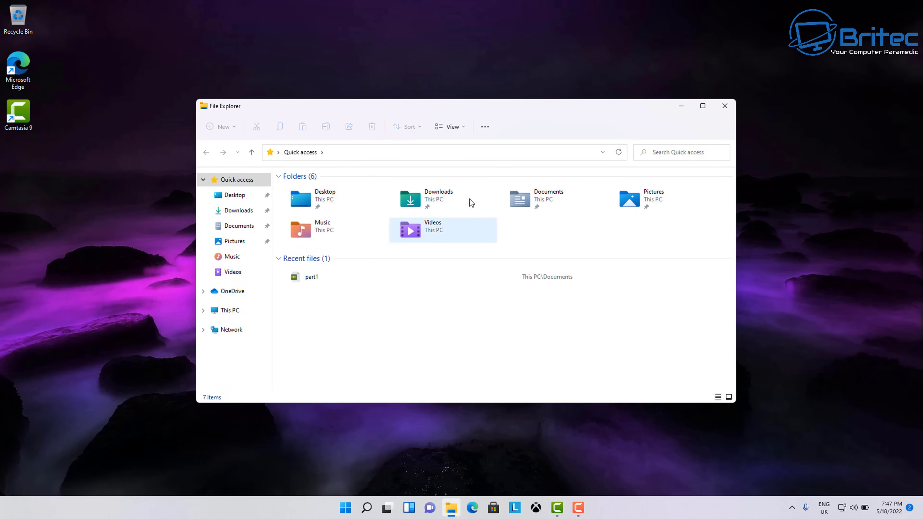
left_click(485, 127)
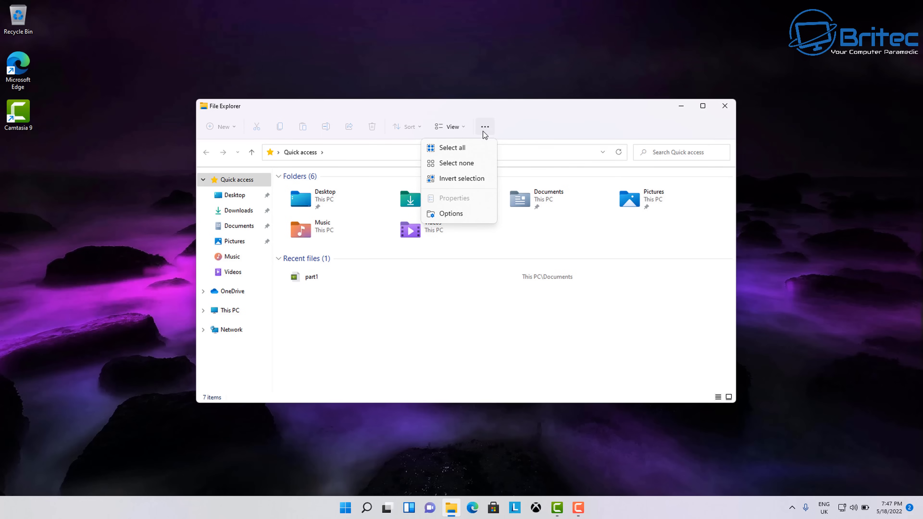
left_click(461, 214)
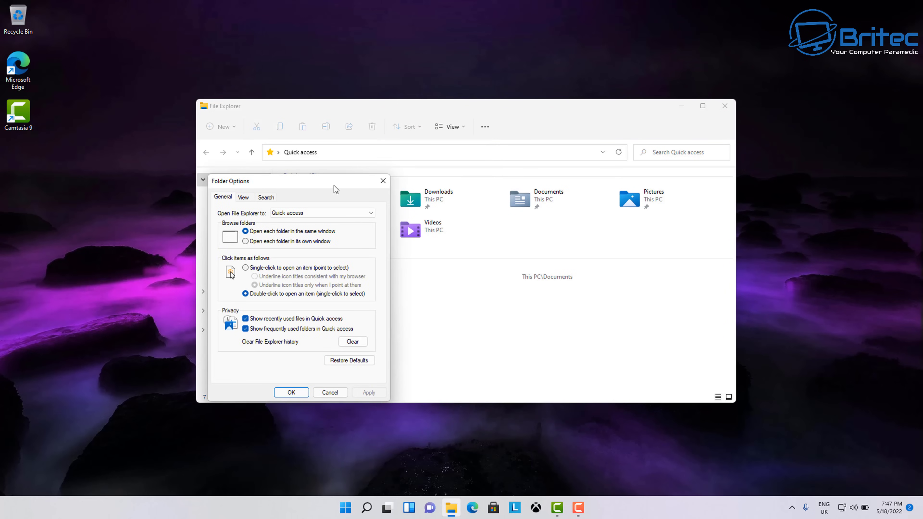
left_click_drag(334, 186, 498, 155)
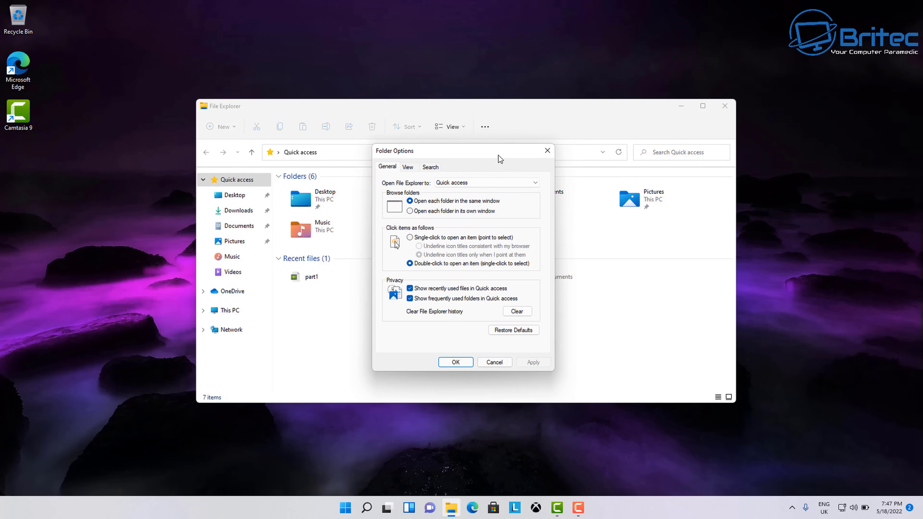
left_click(477, 186)
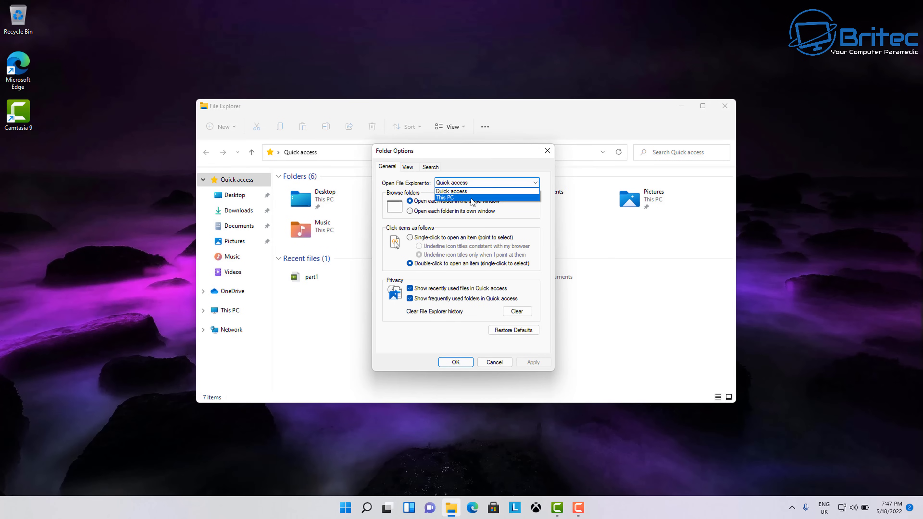
left_click(472, 199)
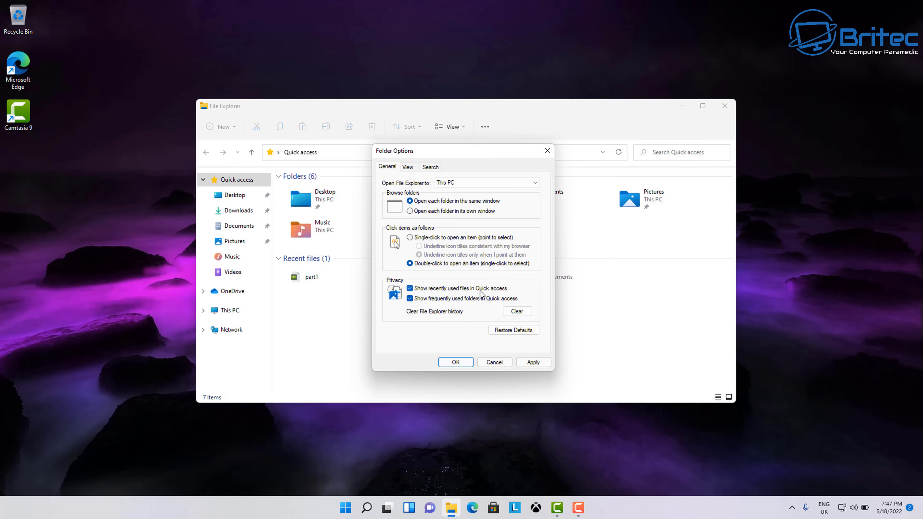
- Disable showing recently used files and frequently used folders in Quick access, and clear the File Explorer history
left_click(414, 291)
left_click(410, 299)
left_click(516, 312)
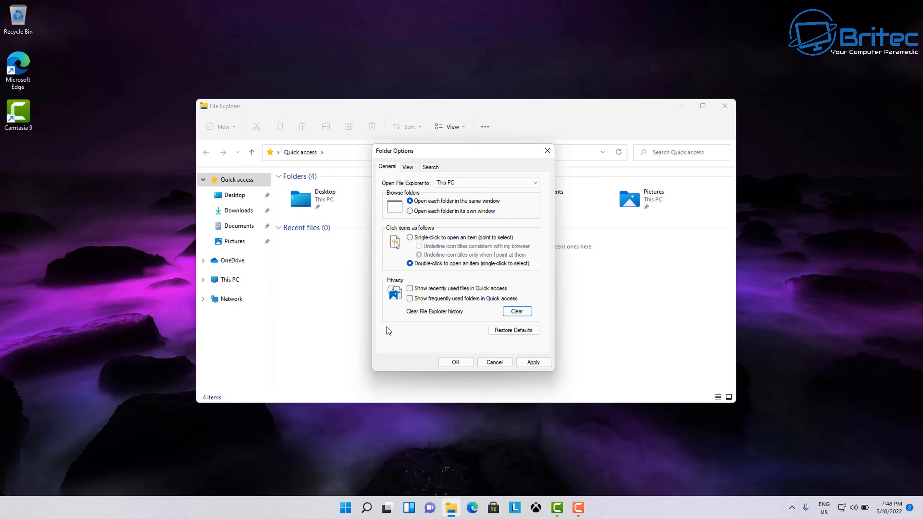
- Show hidden files, folders, and drives, stop hiding extensions for known file types, and apply the folder options
left_click(407, 167)
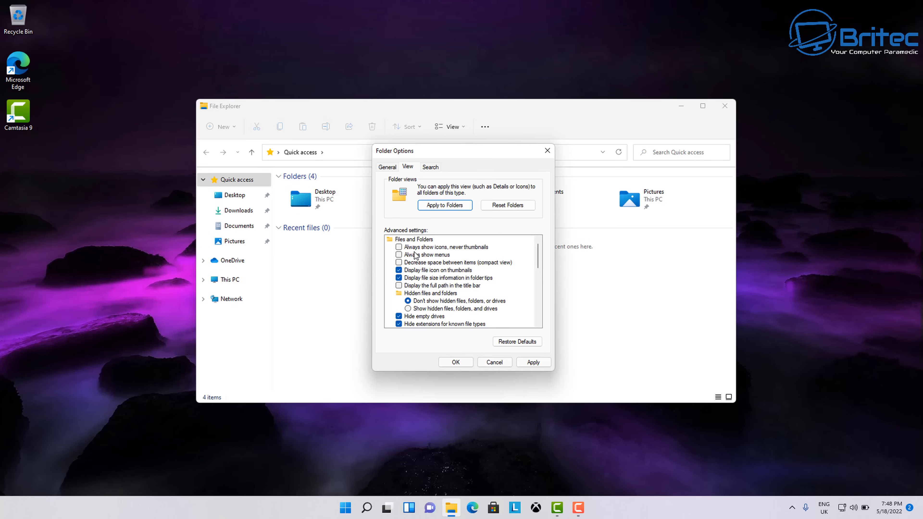
left_click(408, 310)
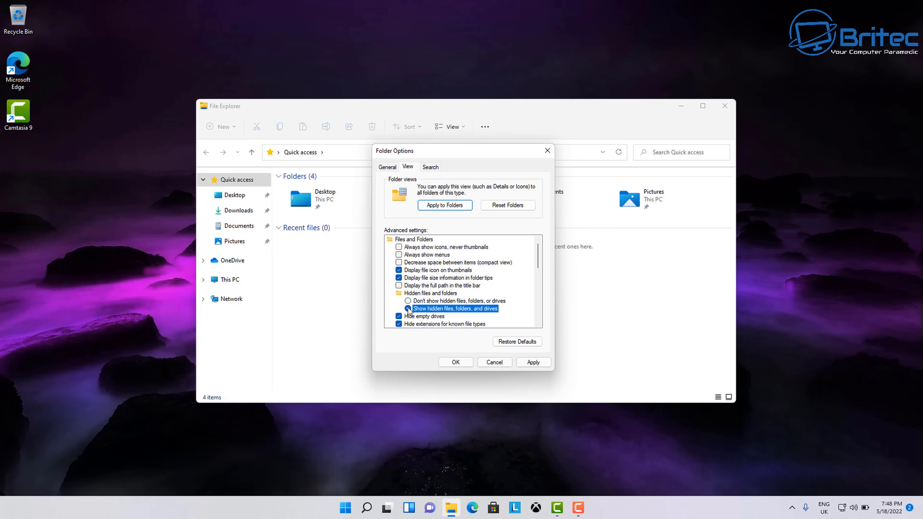
left_click(538, 323)
left_click(538, 323)
left_click(538, 324)
left_click(538, 324)
left_click(538, 323)
left_click(538, 324)
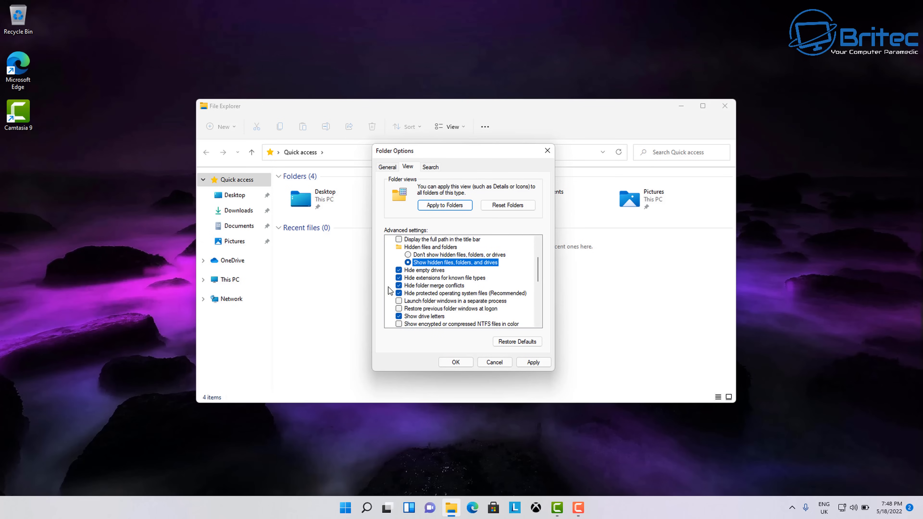
left_click(399, 278)
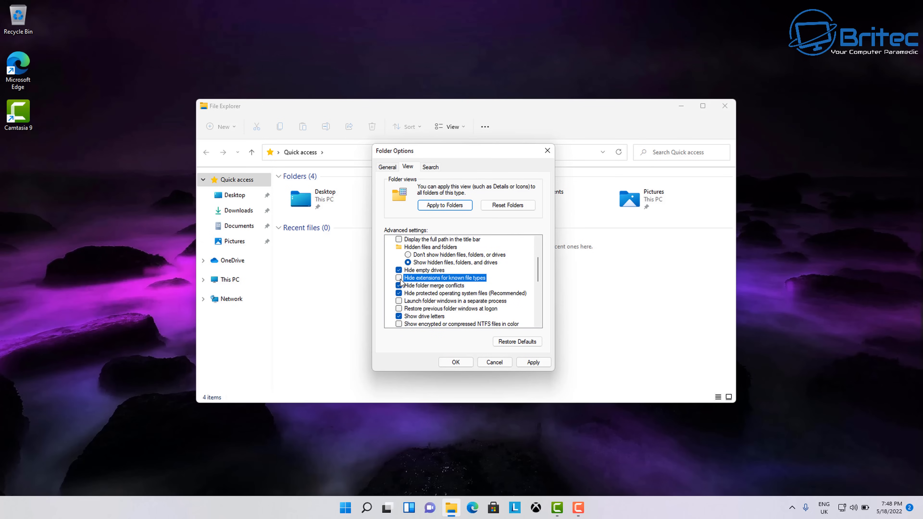
left_click(532, 362)
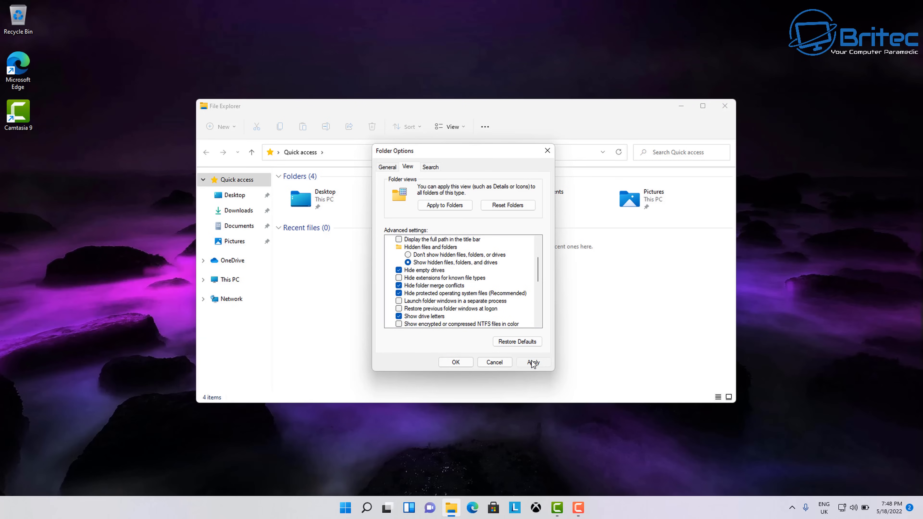
left_click(455, 363)
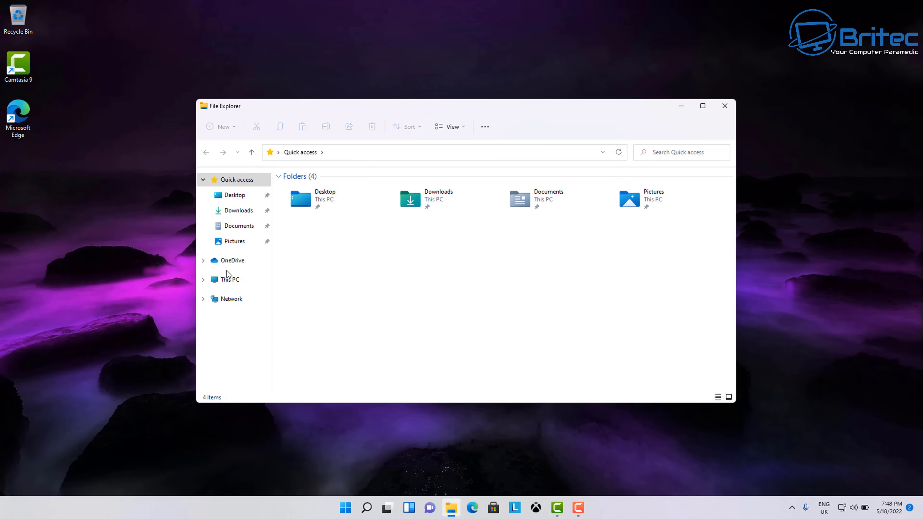
- View the folders and drives under This PC and close File Explorer
left_click(228, 280)
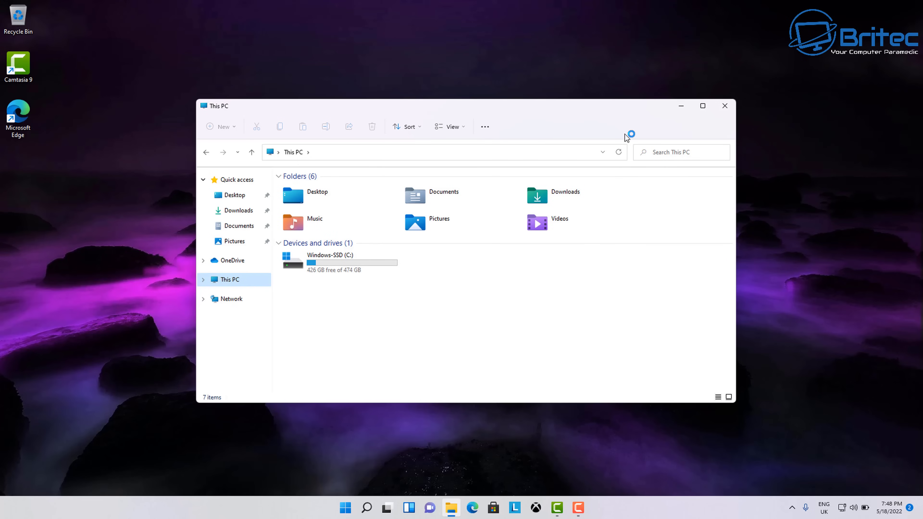
left_click(726, 108)
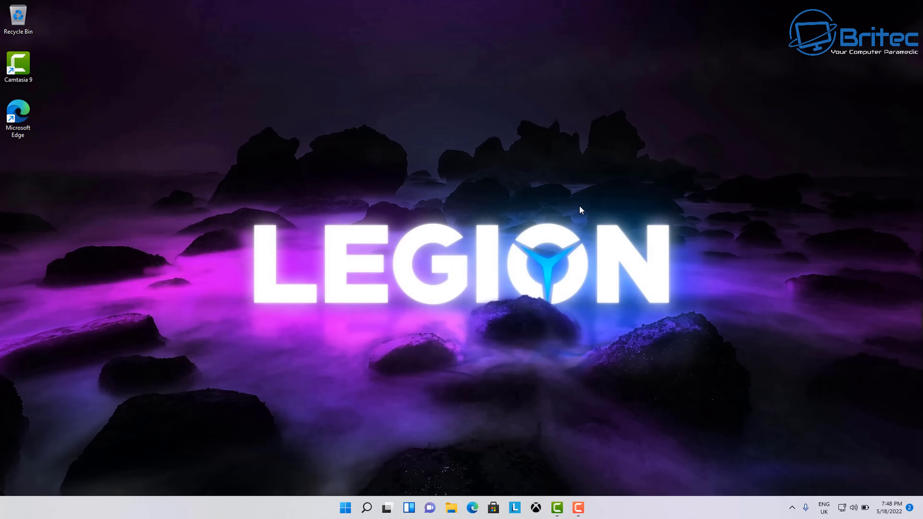
- In the Start personalization settings, turn off recently added apps and recently opened items, and check the Start menu's Recommended section
left_click(345, 508)
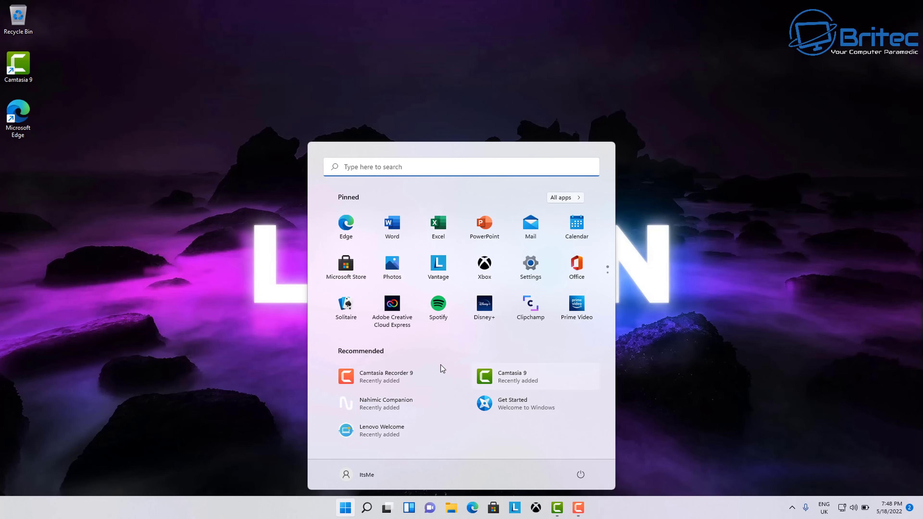
left_click(529, 276)
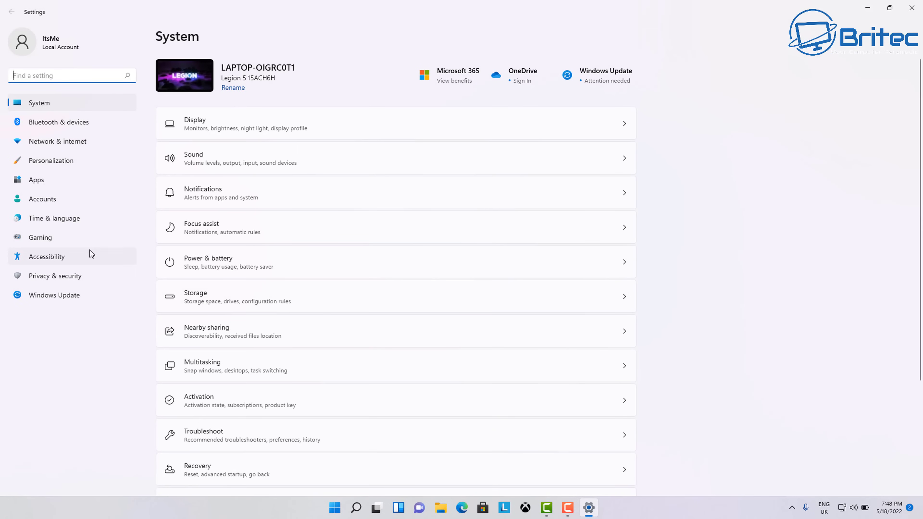
left_click(52, 164)
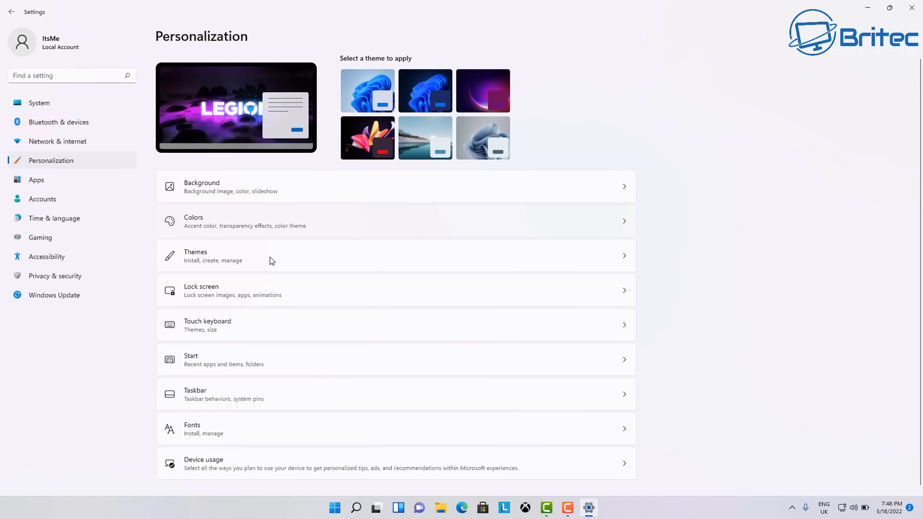
left_click(309, 365)
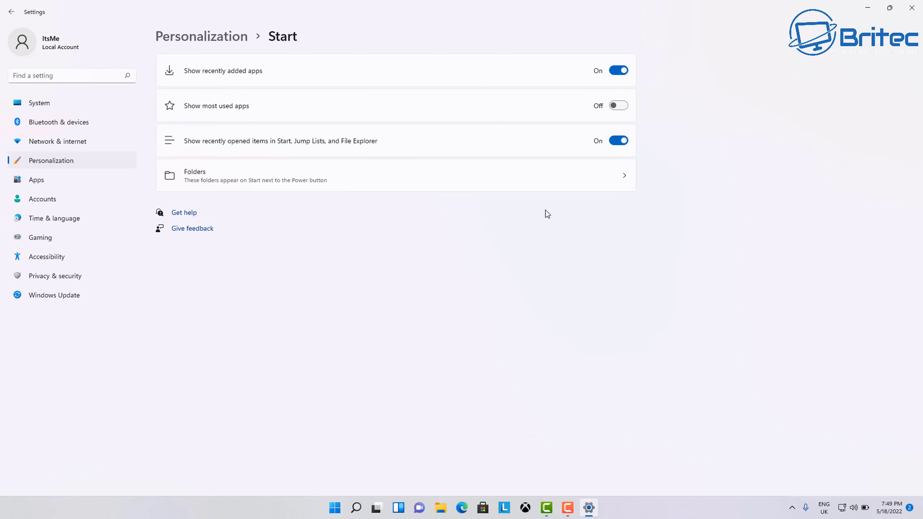
left_click(618, 71)
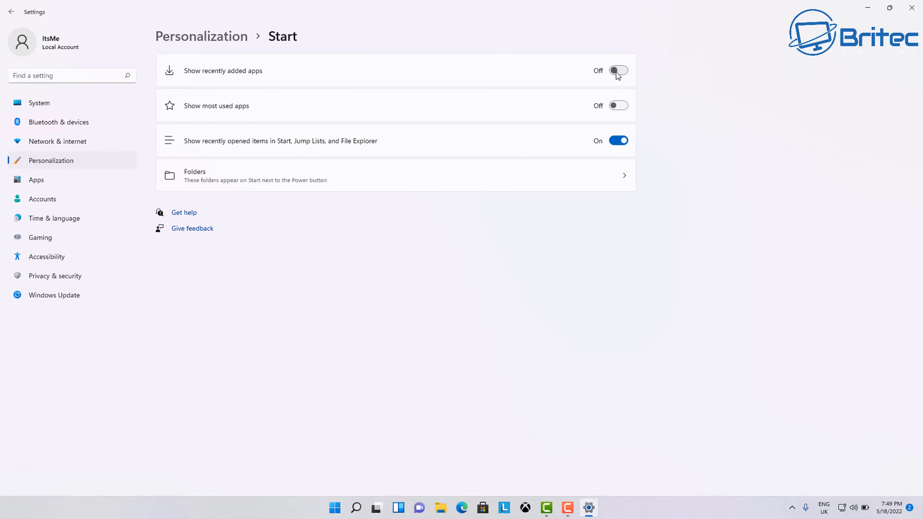
left_click(620, 142)
left_click(912, 8)
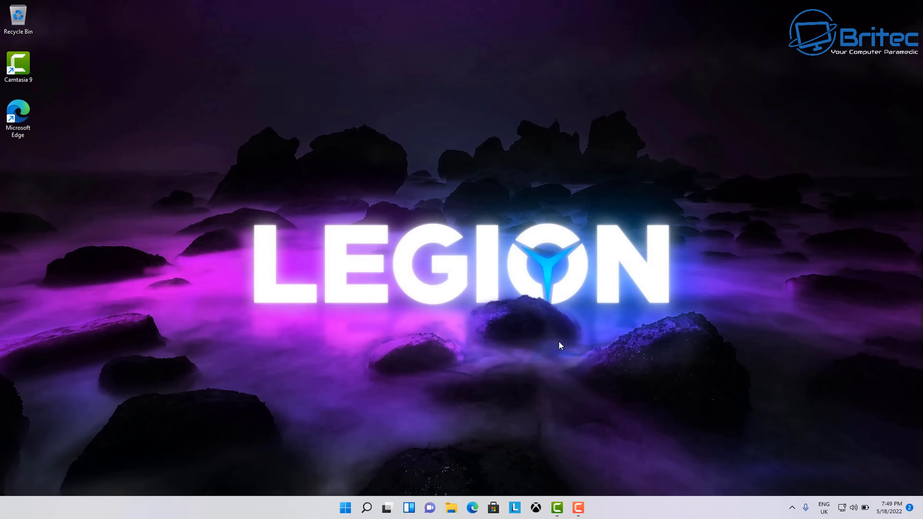
left_click(345, 507)
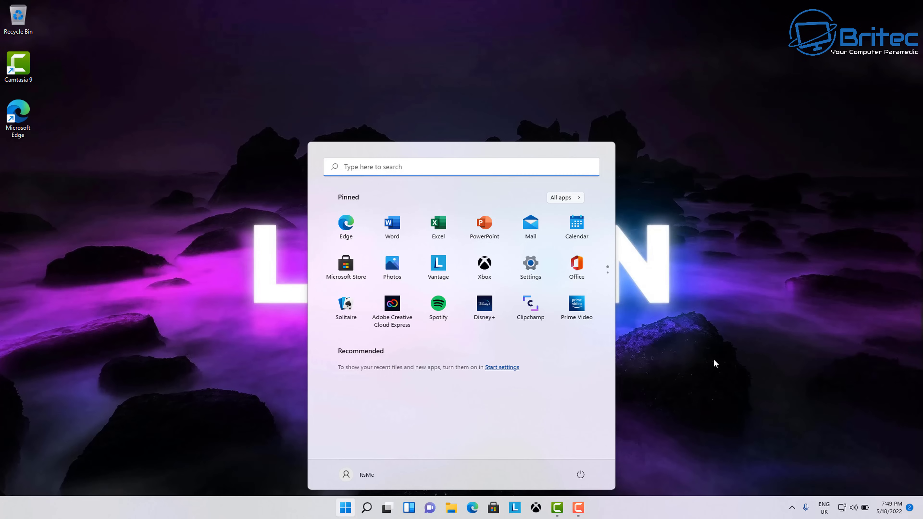
left_click(694, 365)
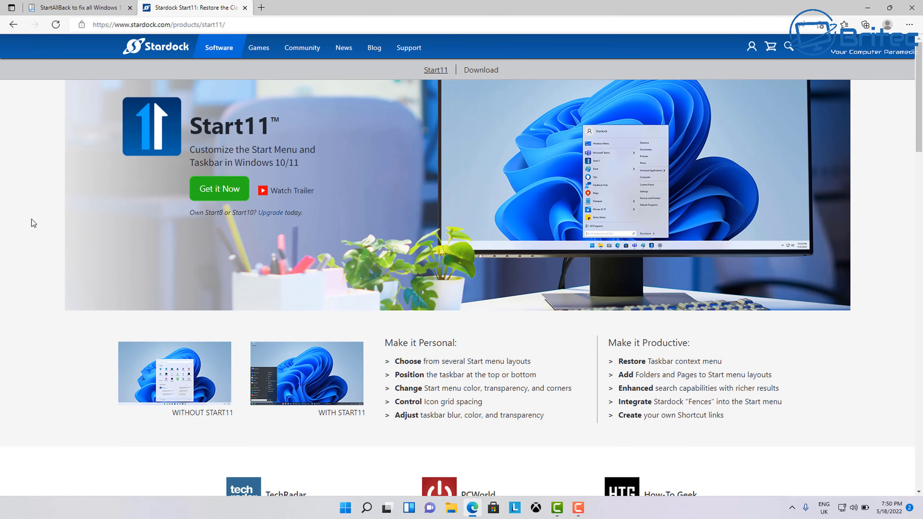
- Review the StartAllBack features on its website and compare them with the current Start menu
left_click(78, 7)
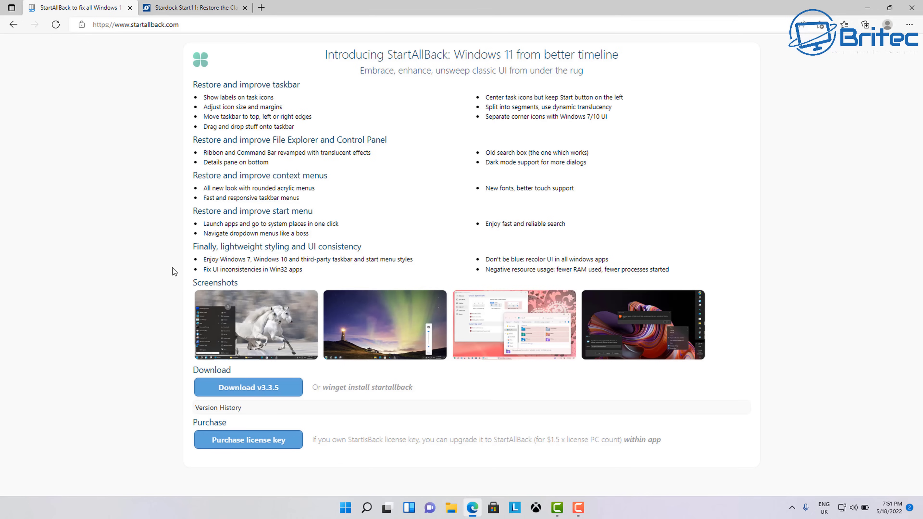
left_click(341, 513)
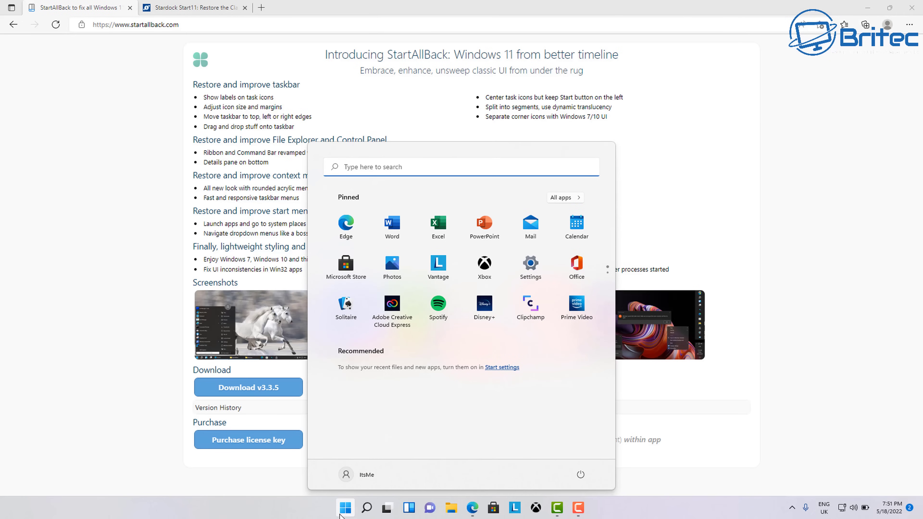
left_click(340, 515)
left_click(340, 515)
left_click(340, 515)
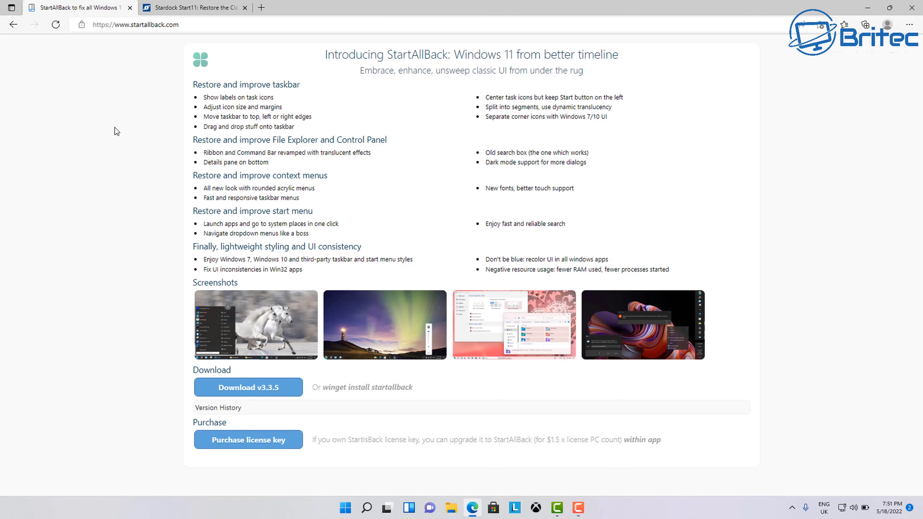
- Open Stardock's Start11 purchase options and choose the 30-day free trial of the single-install edition
left_click(185, 8)
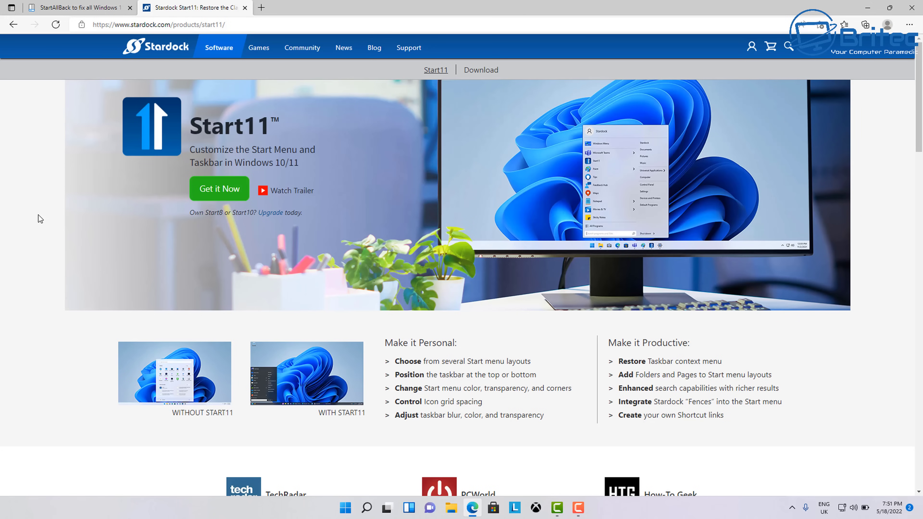
left_click(217, 189)
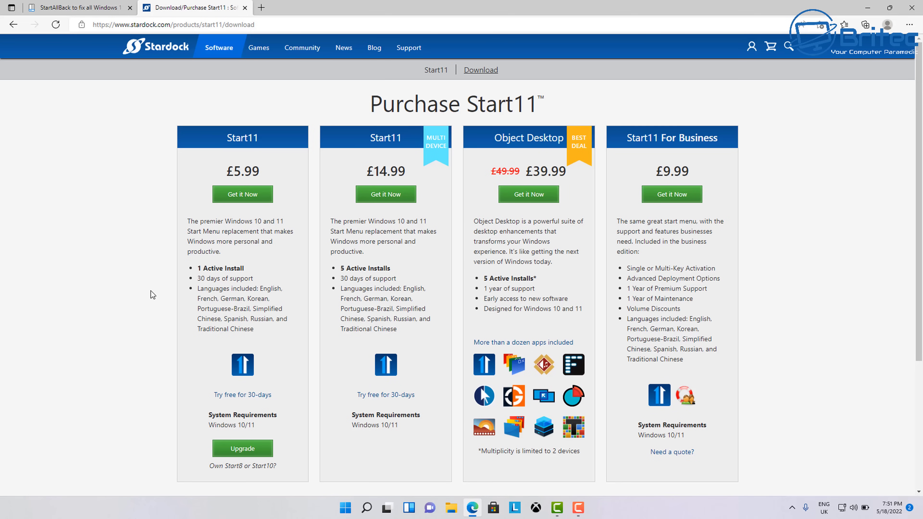
left_click(248, 403)
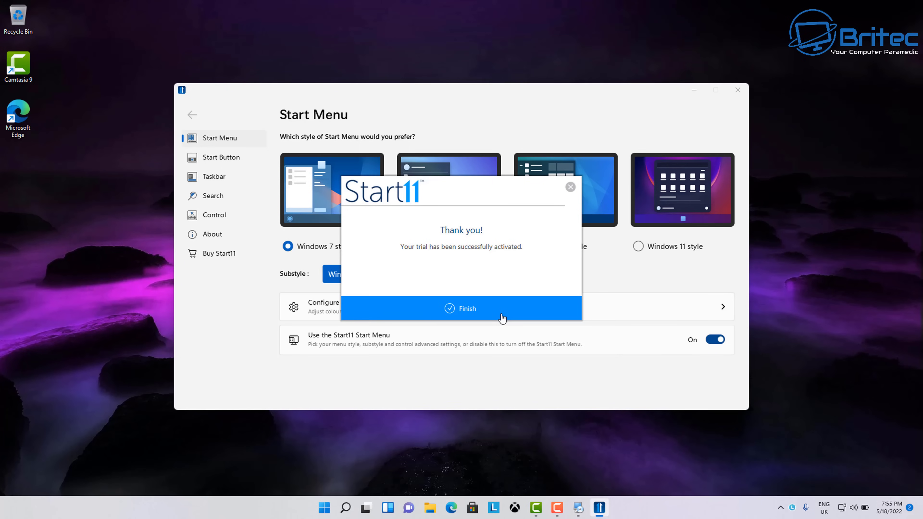
- Finish the Start11 trial activation, review its Control settings, and close the Start11 configuration
left_click(469, 312)
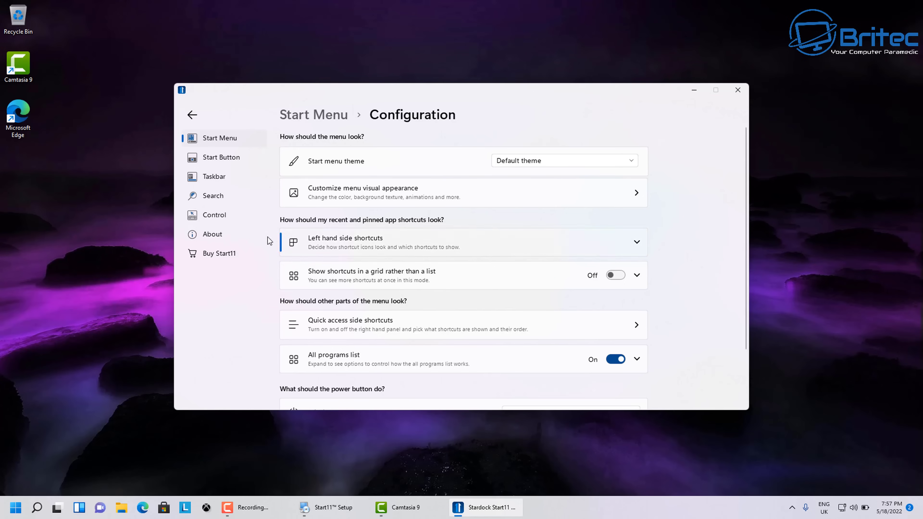
left_click(227, 222)
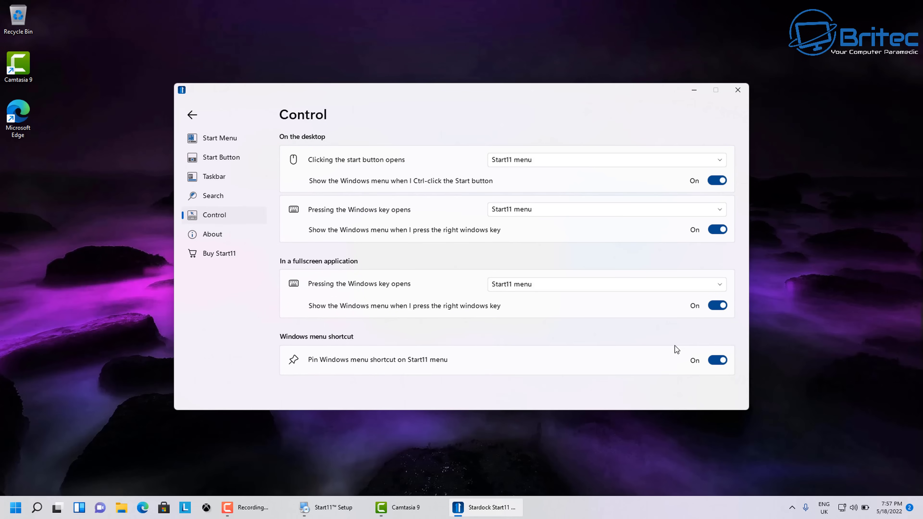
left_click(737, 89)
- Apply the Windows (dark) theme in Personalization, check how the Start menu looks with it, and close Settings
key("super")
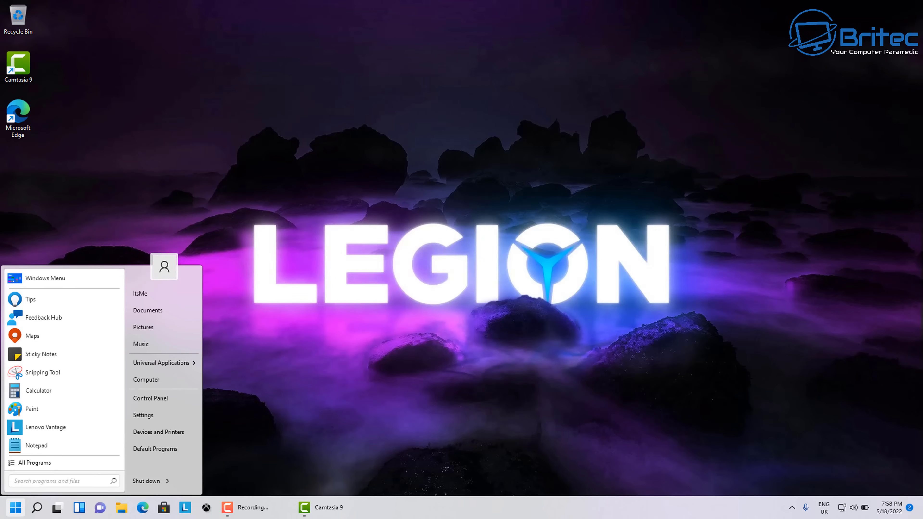
left_click(162, 414)
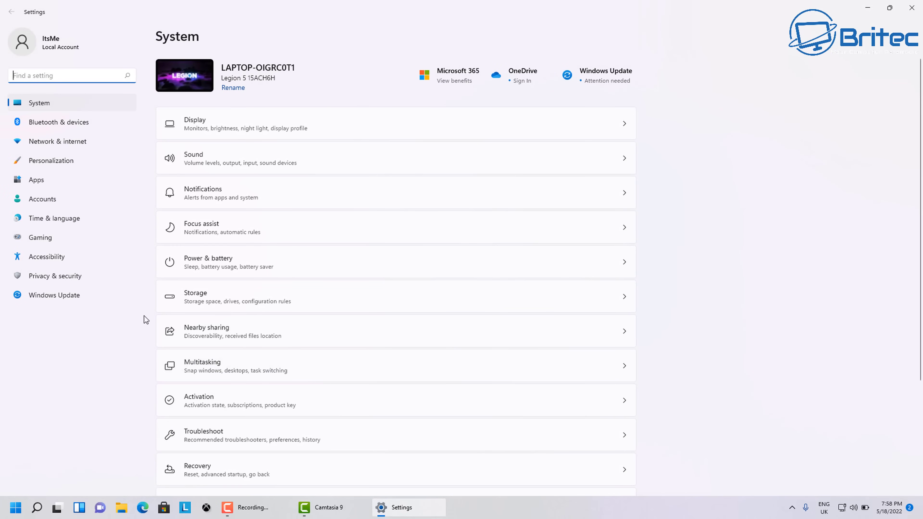
left_click(75, 166)
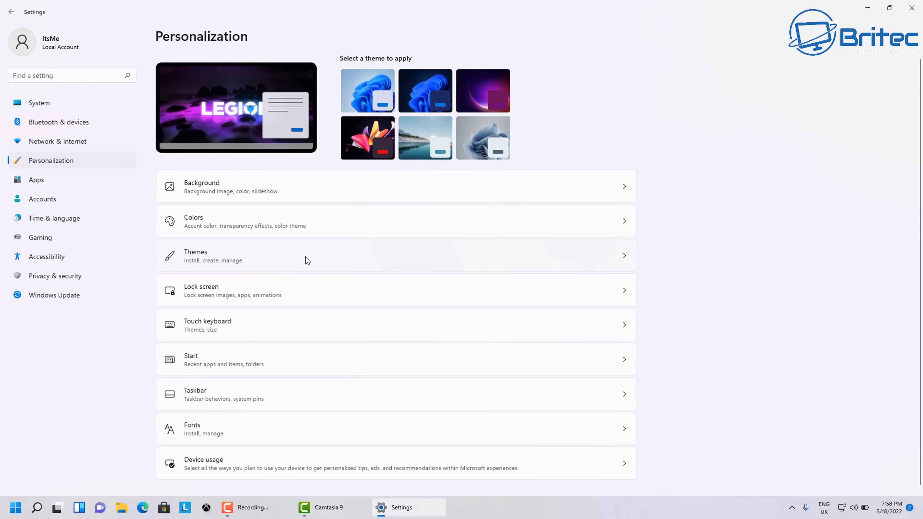
left_click(319, 257)
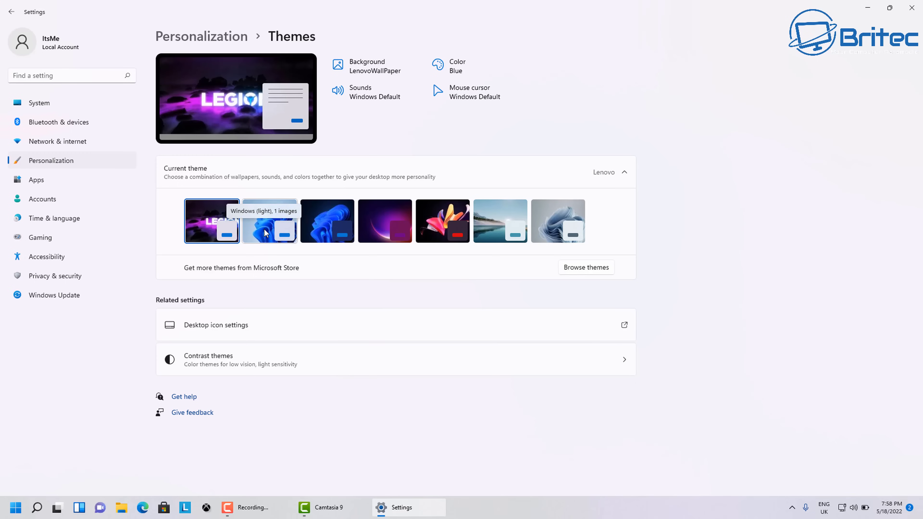
left_click(327, 233)
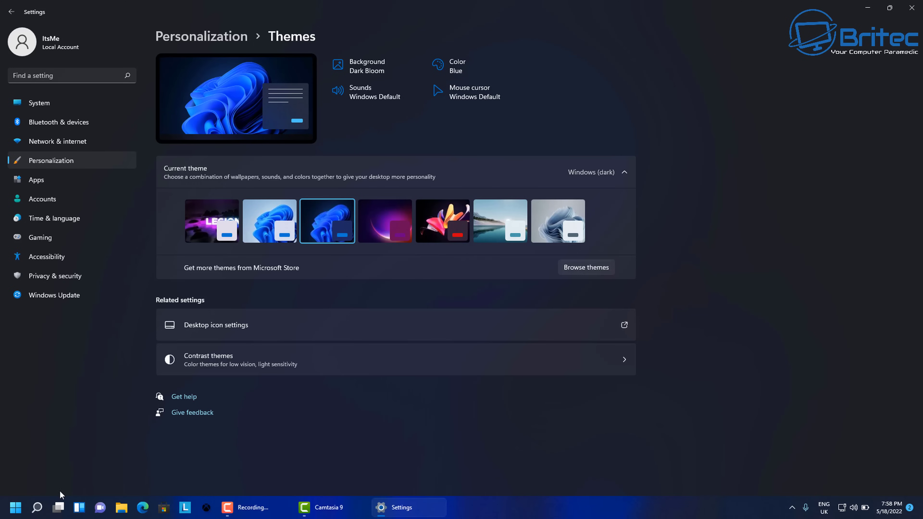
left_click(14, 509)
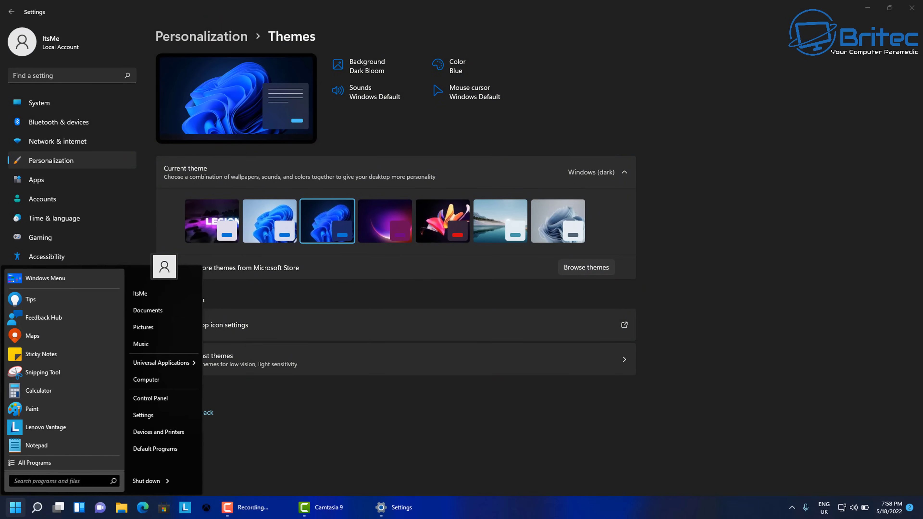
left_click(15, 509)
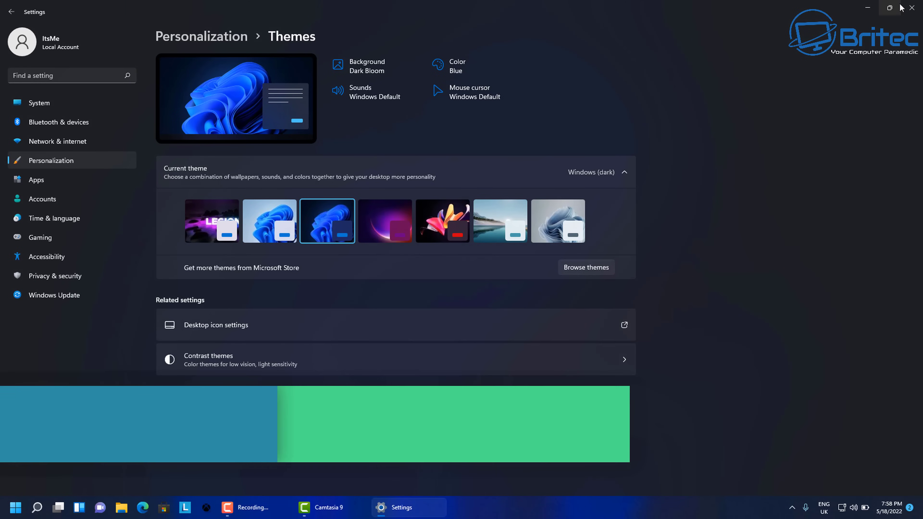
left_click(911, 10)
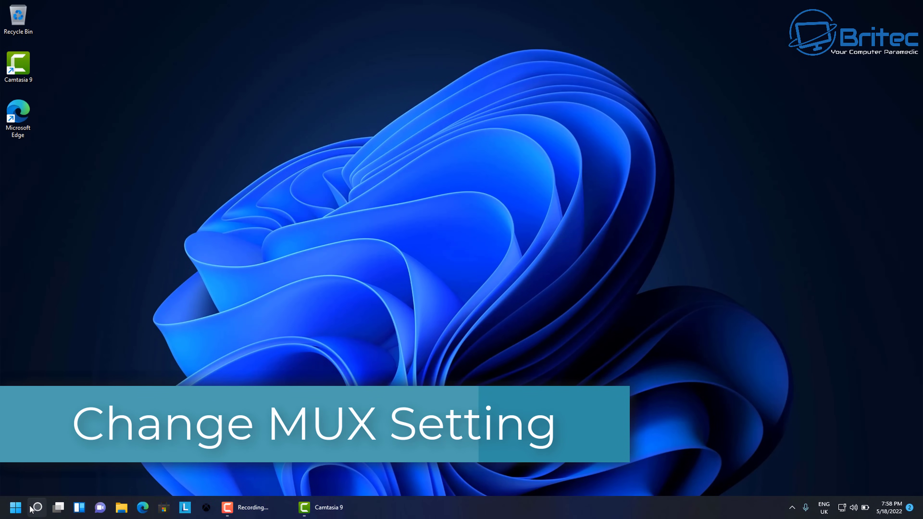
- Launch Lenovo Vantage, check for updates in its System Update tool, and close it
left_click(17, 509)
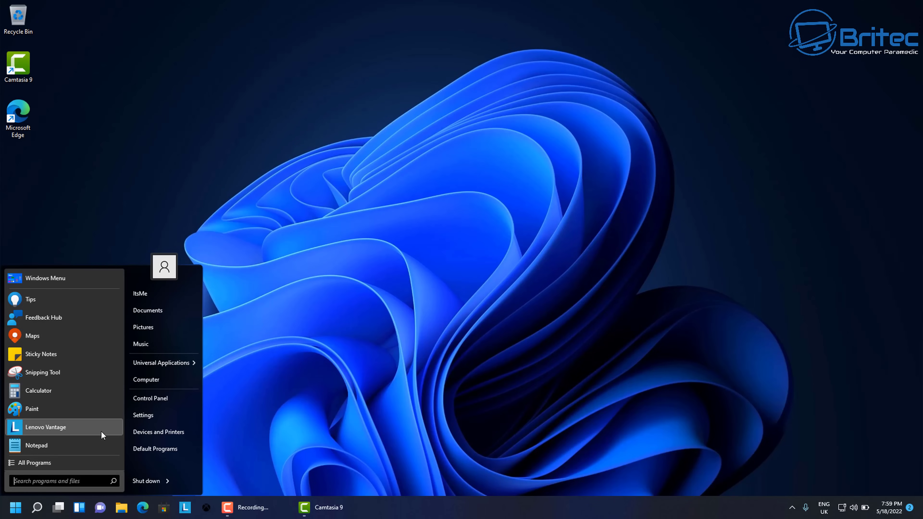
left_click(100, 430)
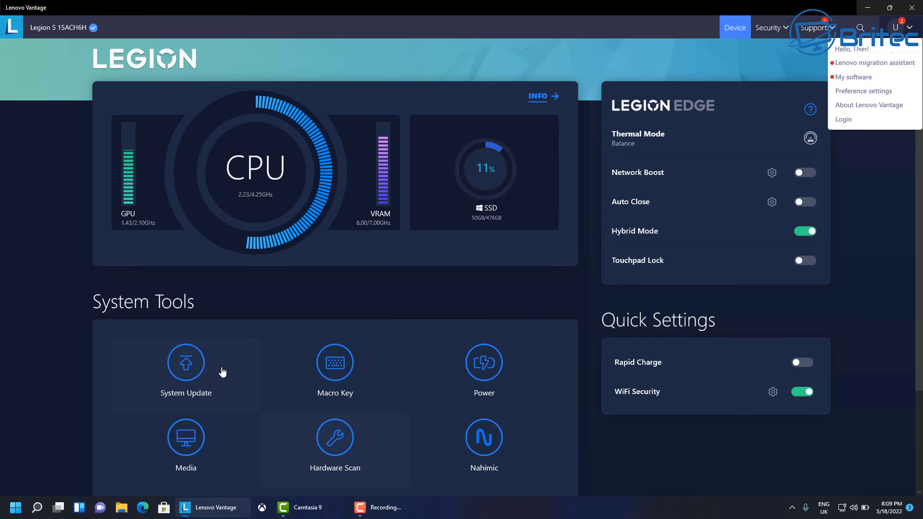
left_click(182, 380)
left_click(182, 380)
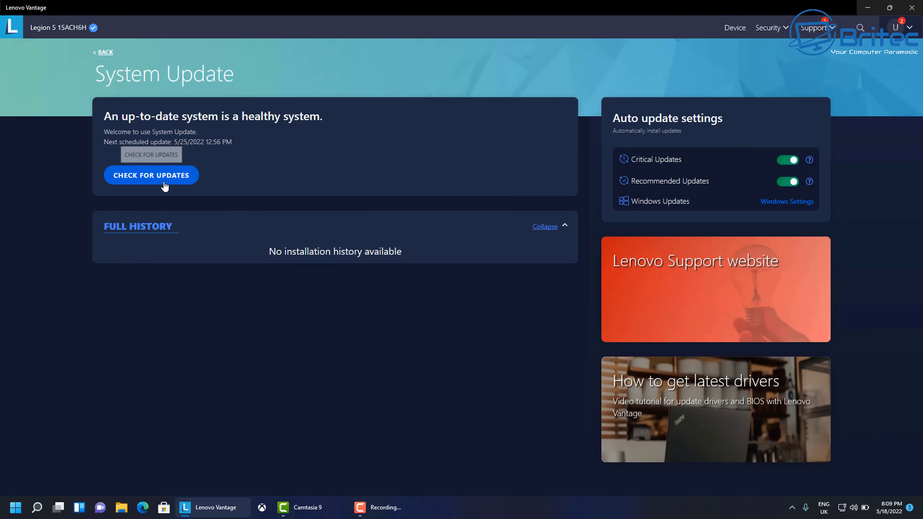
left_click(164, 182)
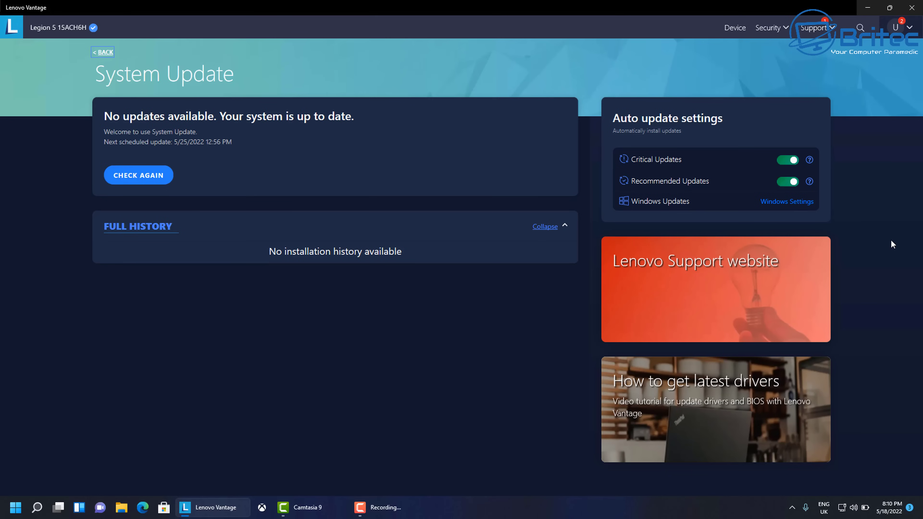
key("alt+F4")
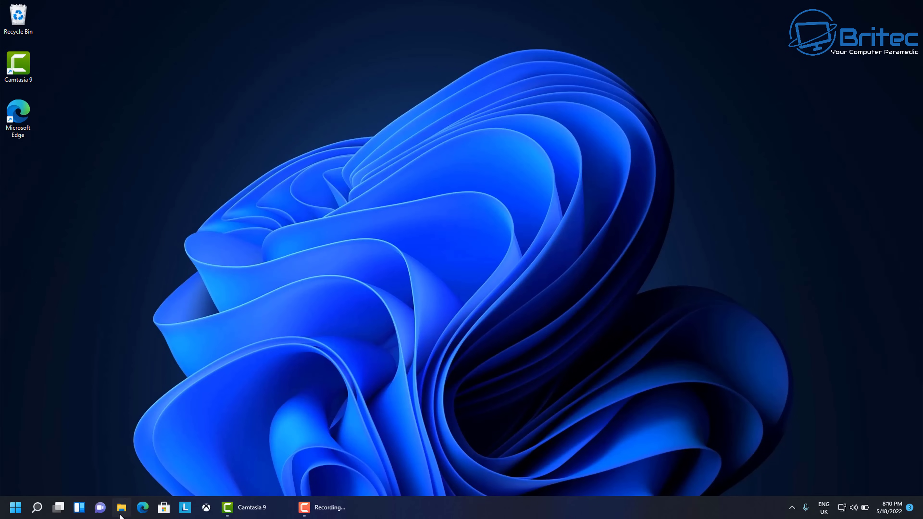
- Copy DisableLockScreen.reg from DisableLockScreen.zip in Downloads to the desktop and close File Explorer
left_click(120, 514)
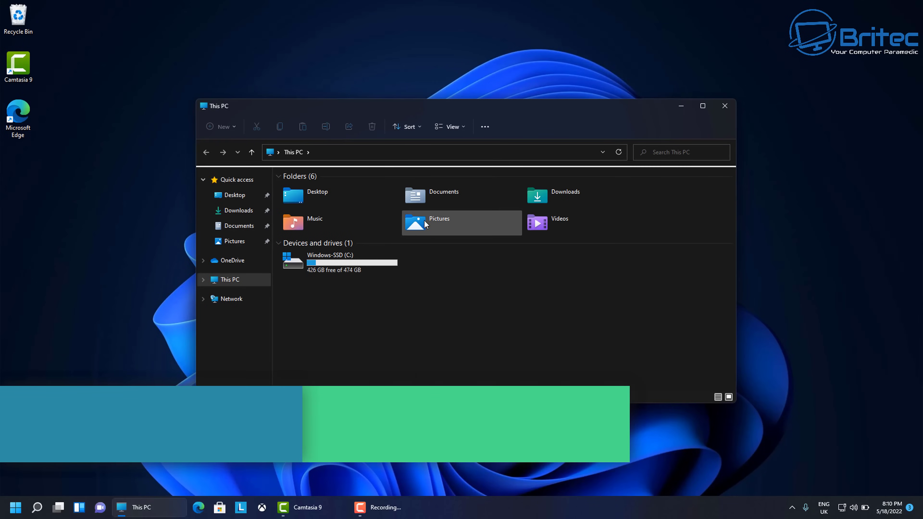
double_click(558, 190)
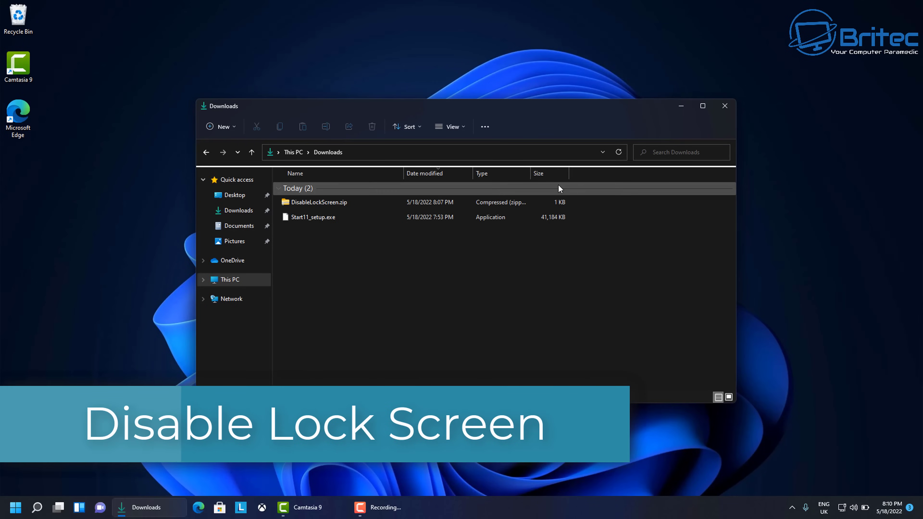
double_click(342, 202)
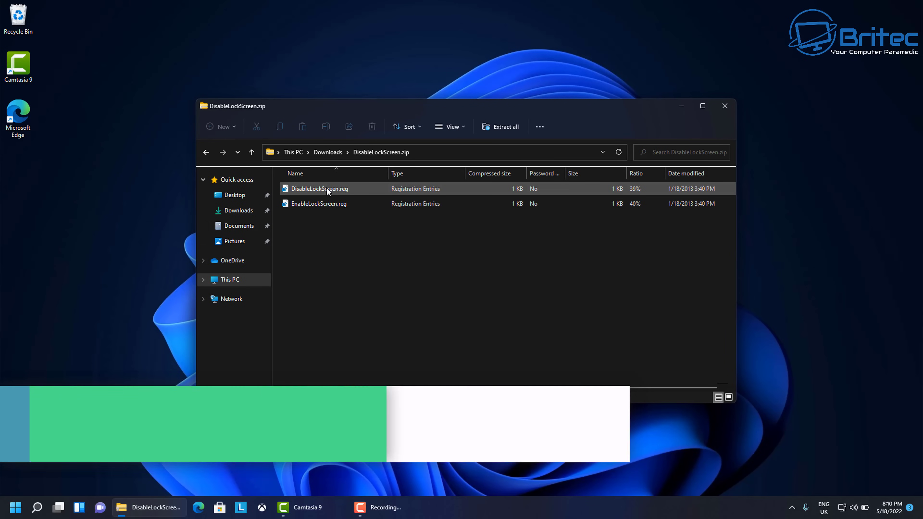
left_click(327, 188)
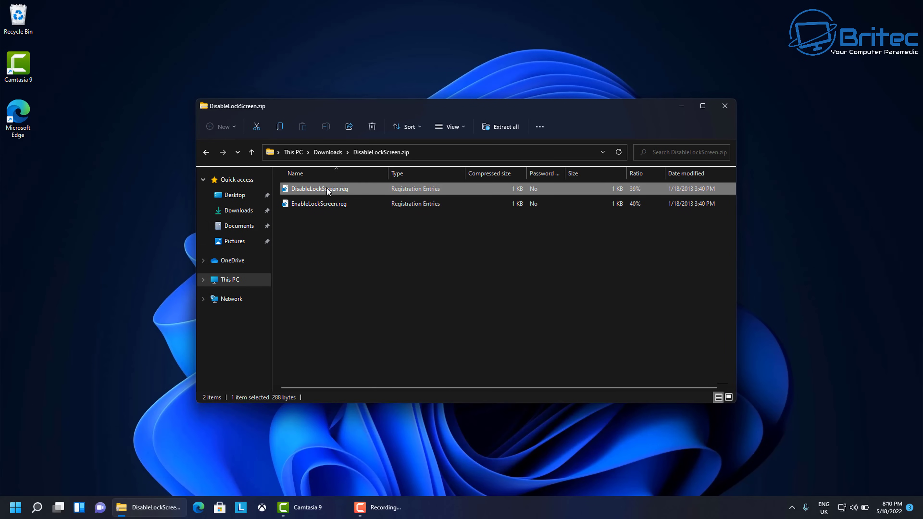
left_click_drag(326, 188, 467, 71)
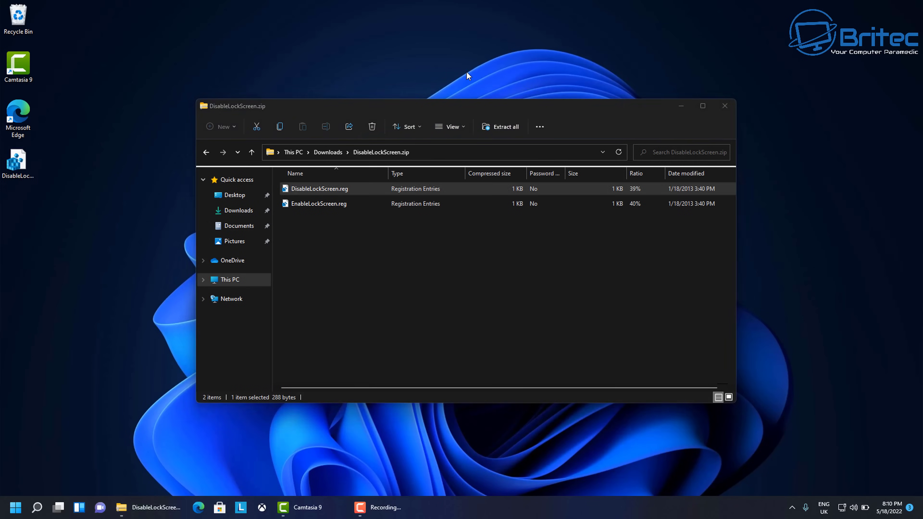
left_click(724, 106)
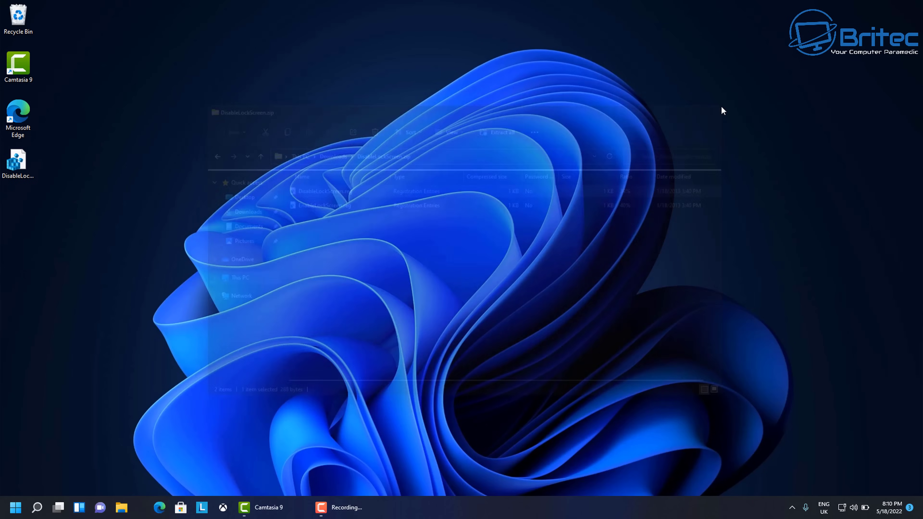
- Merge DisableLockScreen.reg from the desktop into the registry, accepting the security and registry confirmations
double_click(16, 162)
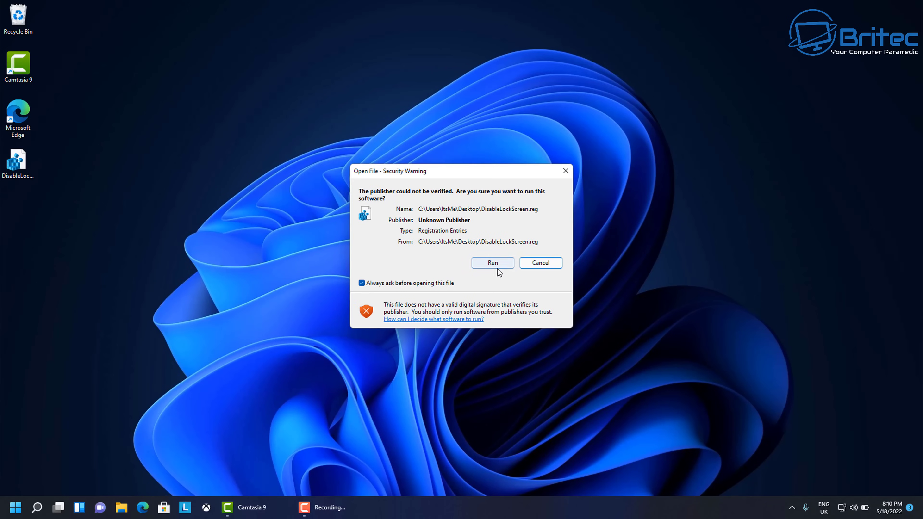
left_click(496, 261)
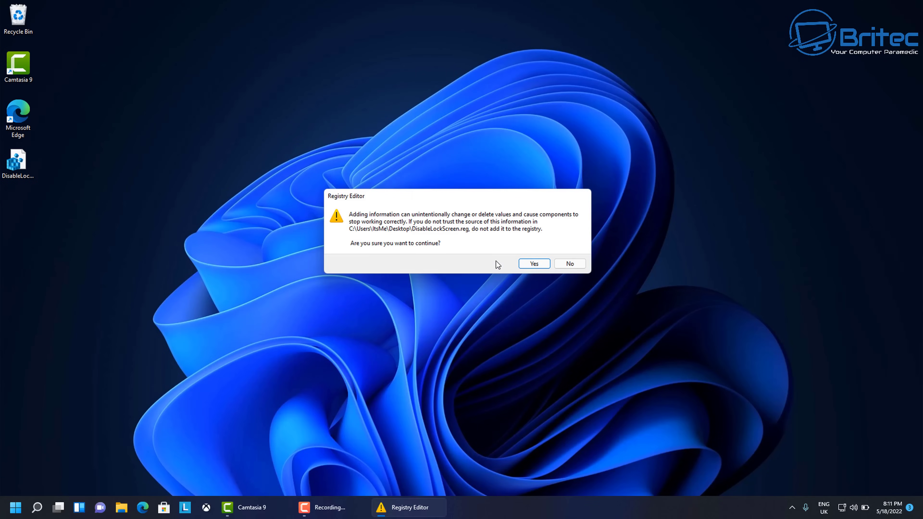
left_click(533, 264)
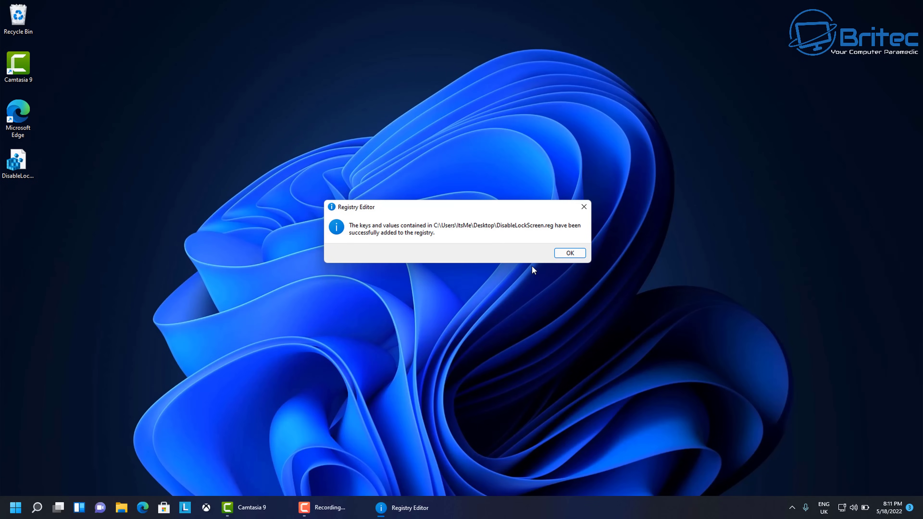
left_click(571, 254)
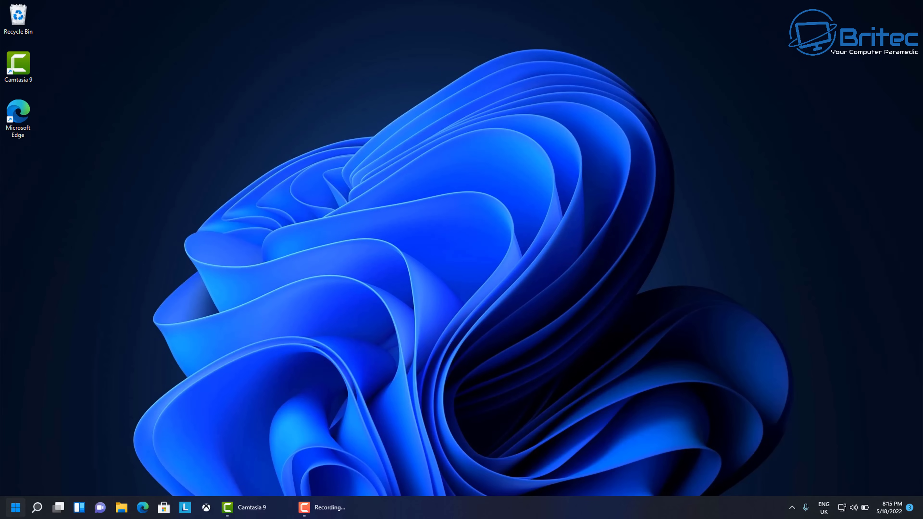
- Go to Privacy & security in Windows Settings and check the Inking & typing personalization options
left_click(15, 507)
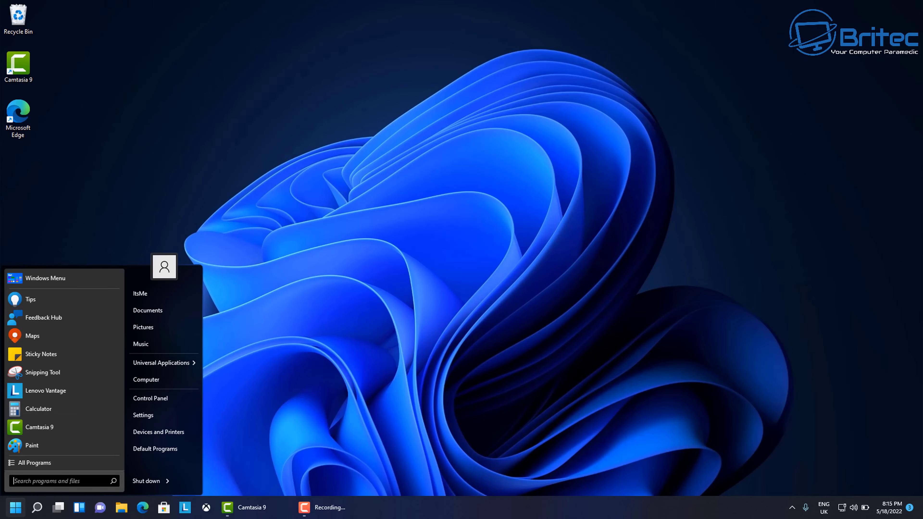
left_click(163, 422)
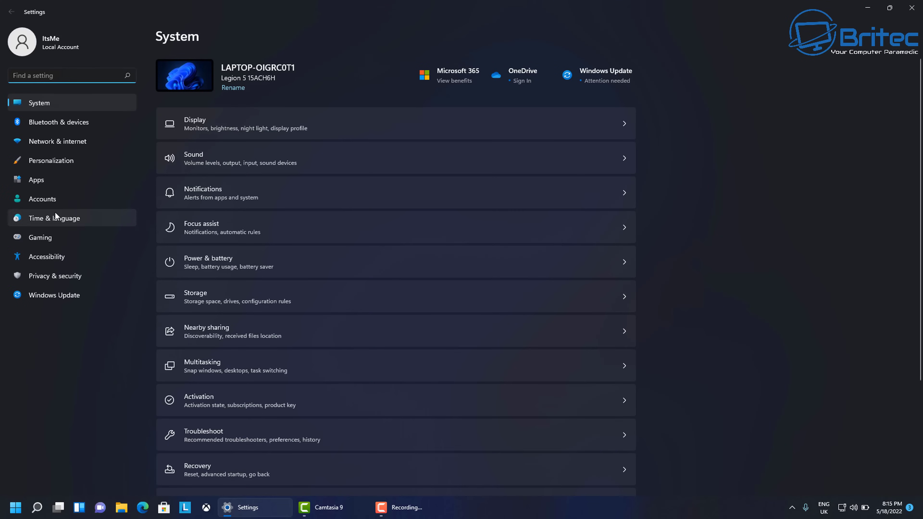
left_click(54, 276)
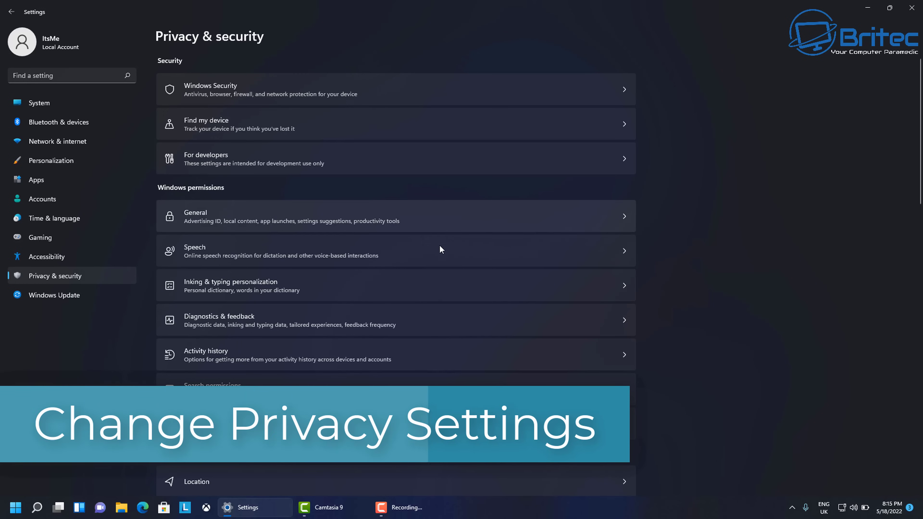
left_click(439, 291)
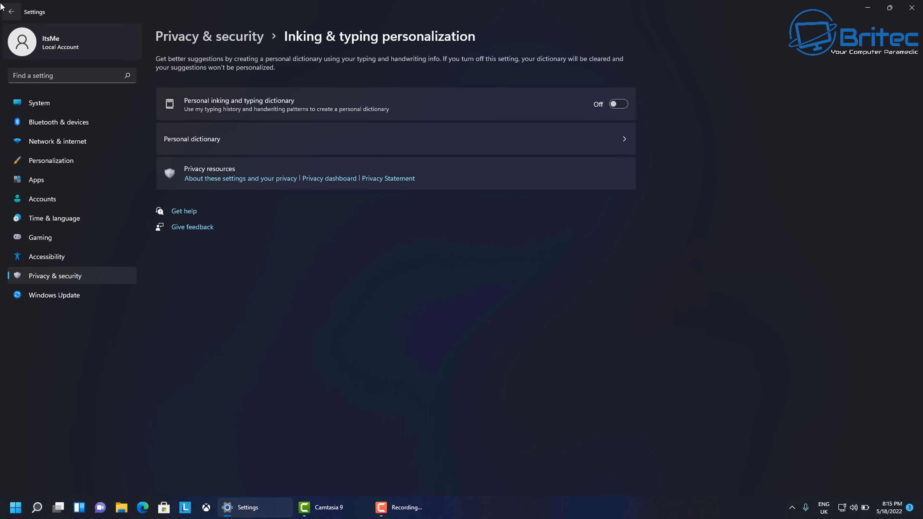
left_click(12, 12)
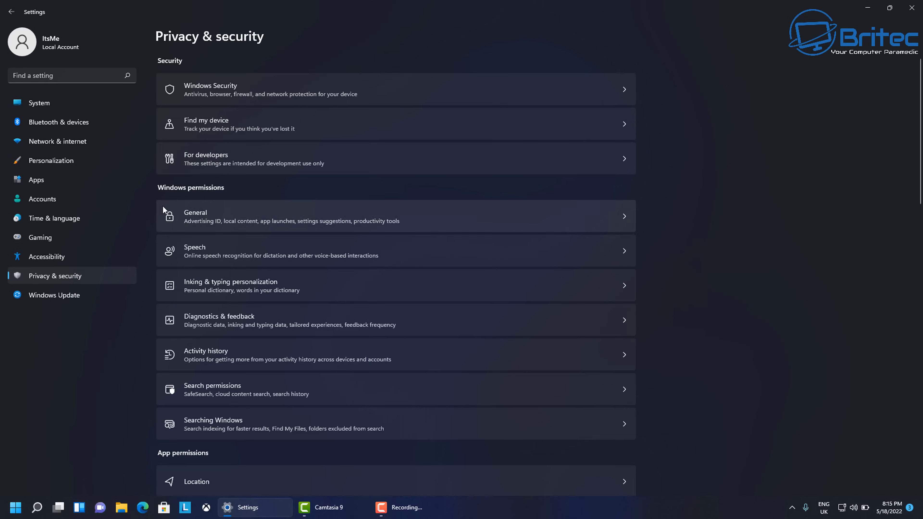
- Review the diagnostic data options under Diagnostics & feedback and set the feedback frequency to Never
left_click(287, 321)
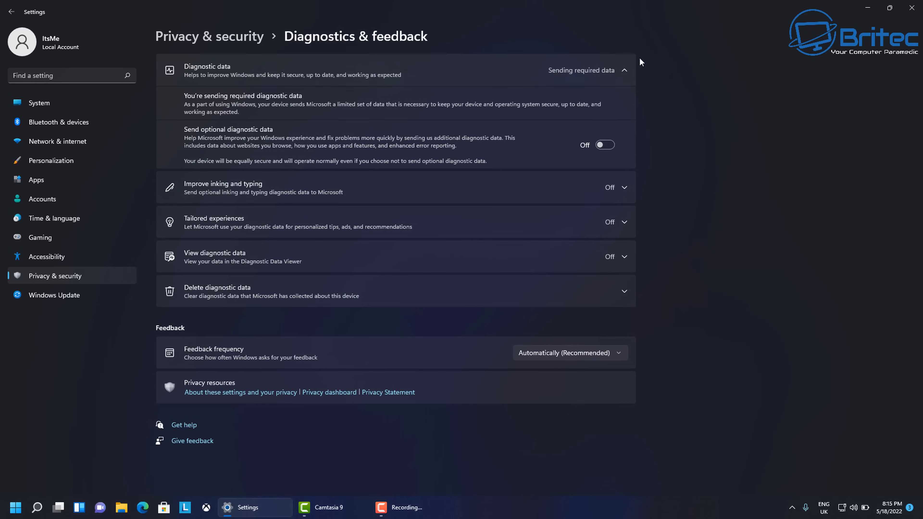
left_click(619, 75)
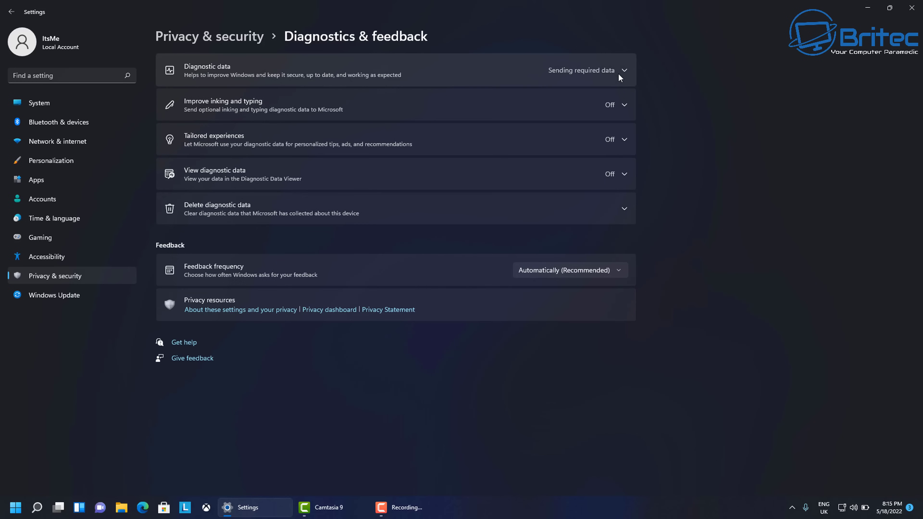
left_click(619, 73)
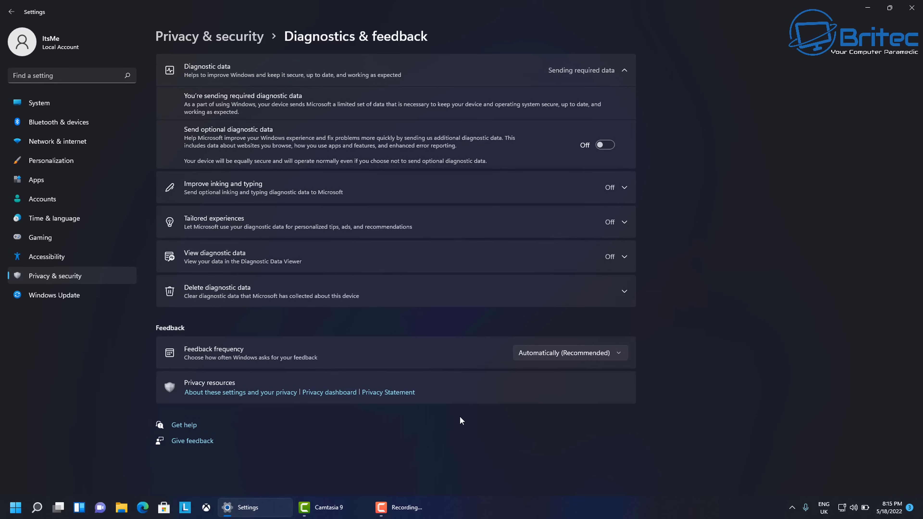
left_click(608, 347)
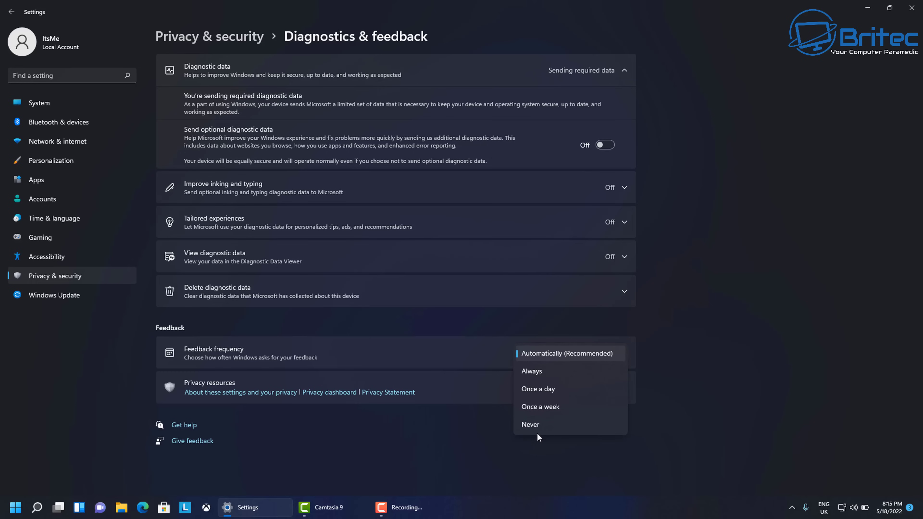
left_click(539, 425)
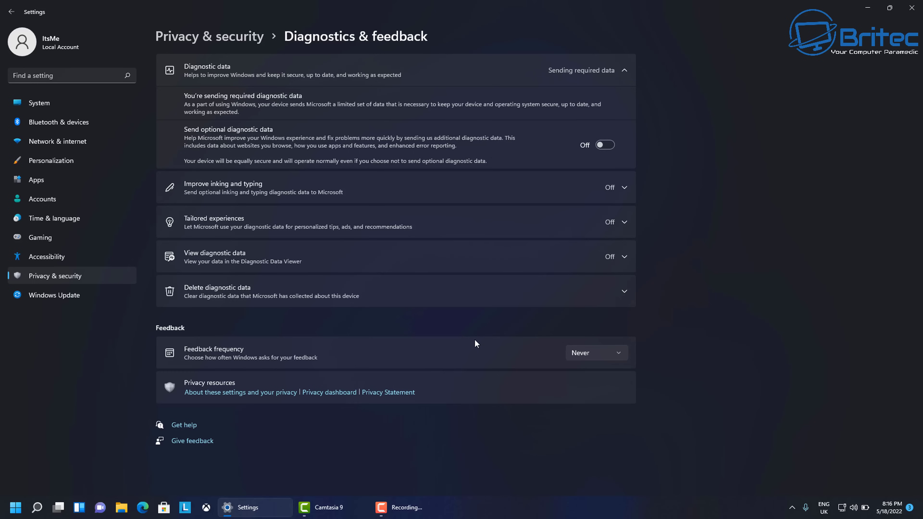
- Delete the diagnostic data Microsoft has collected about this device and return to Privacy & security
left_click(498, 294)
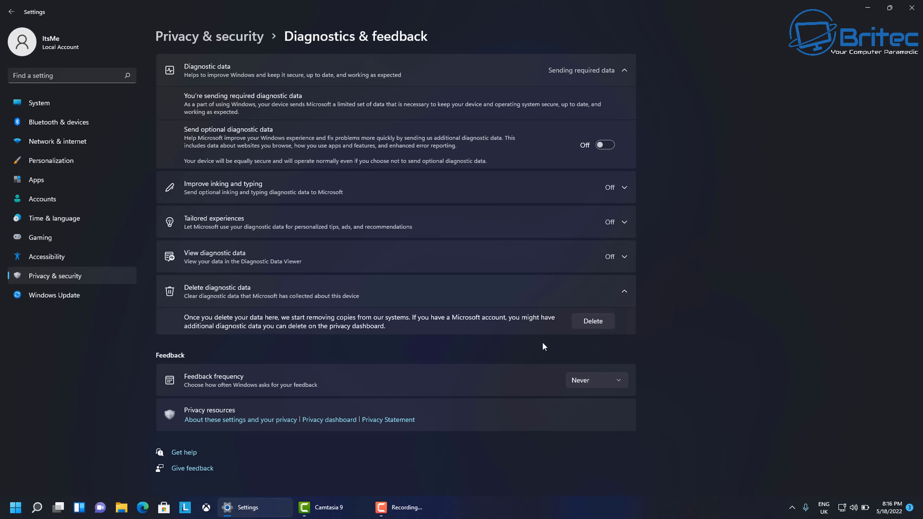
left_click(586, 322)
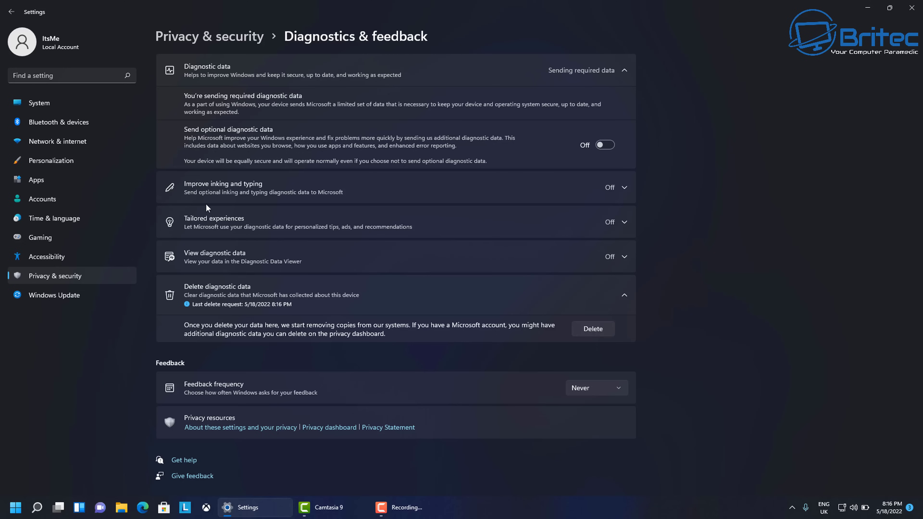
left_click(11, 13)
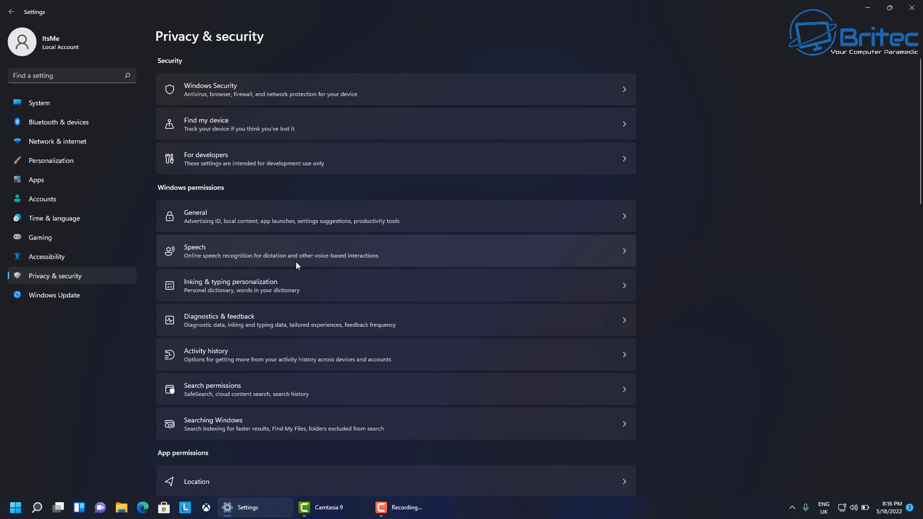
- Check the online speech recognition setting and the location services and app location permissions
left_click(330, 255)
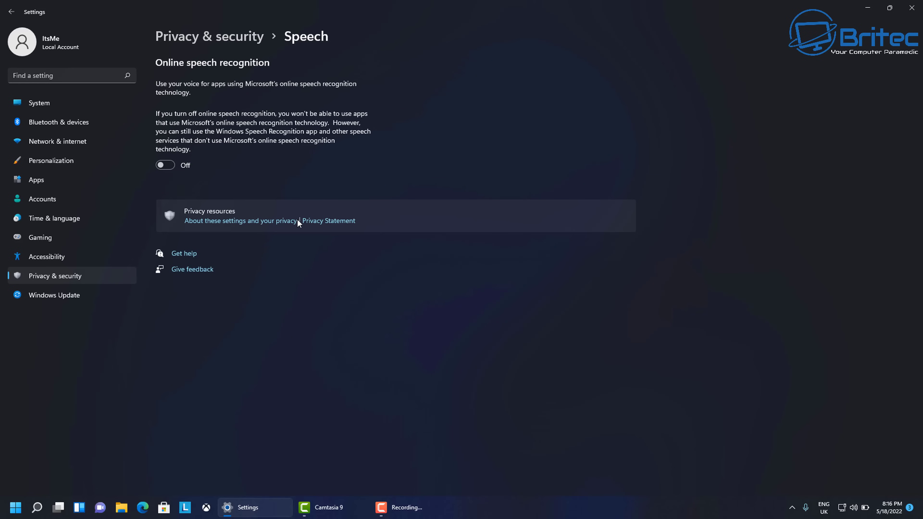
left_click(10, 12)
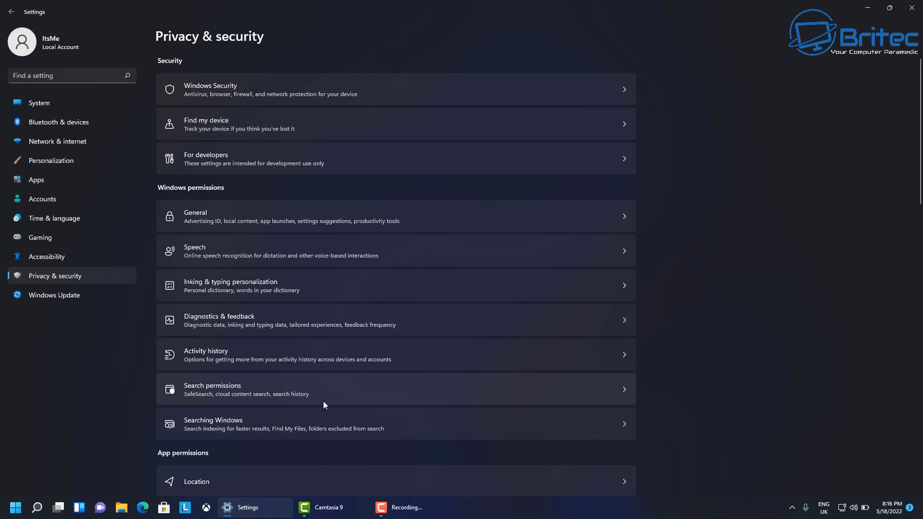
left_click(570, 480)
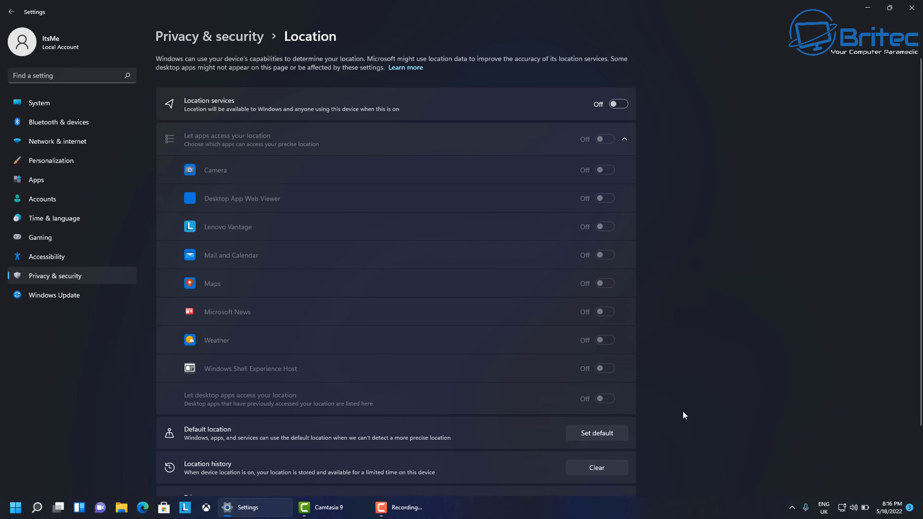
left_click(12, 12)
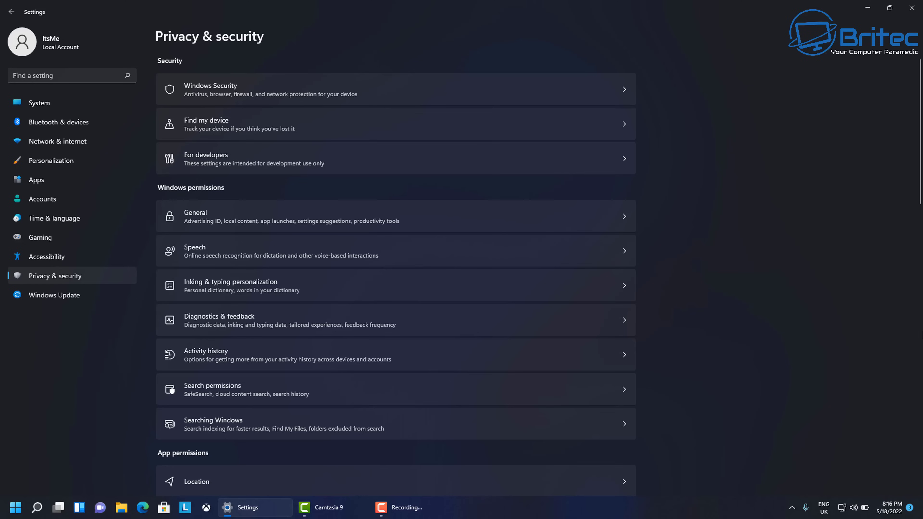
- Turn off Notification access in the app permissions and close Settings
left_click(922, 285)
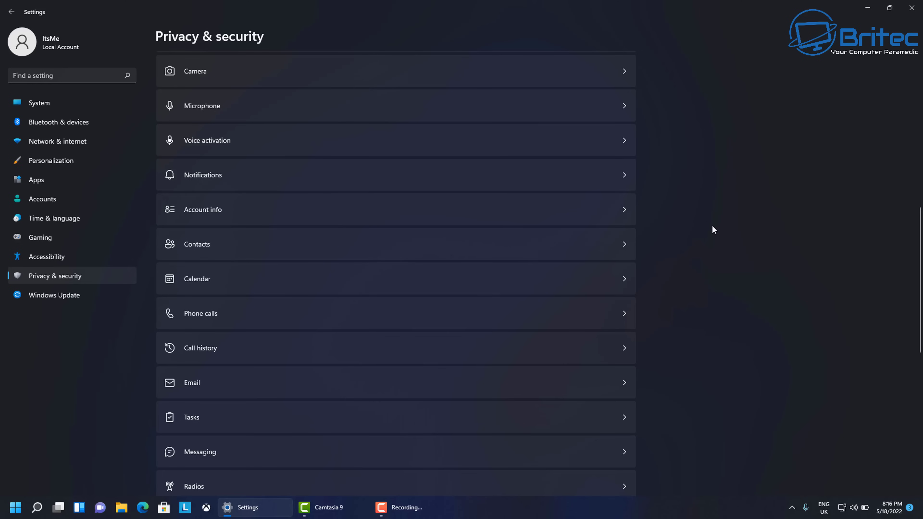
left_click(585, 176)
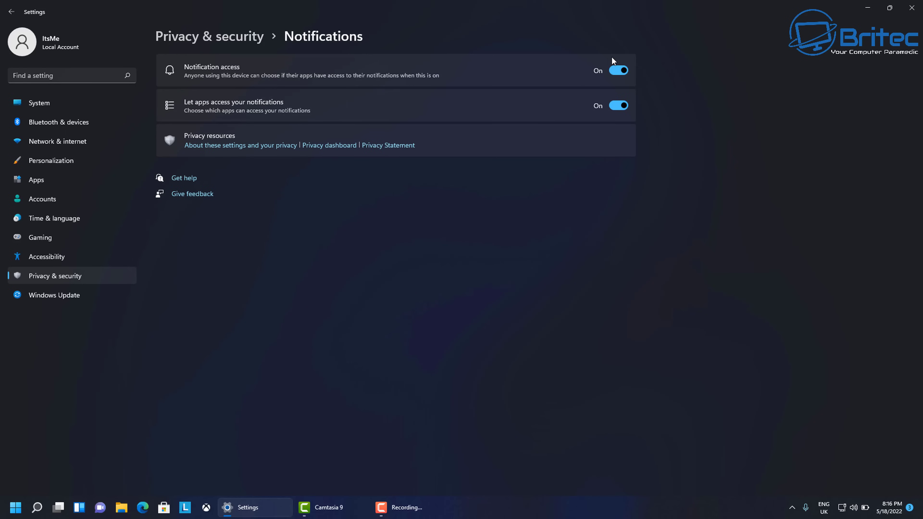
left_click(614, 70)
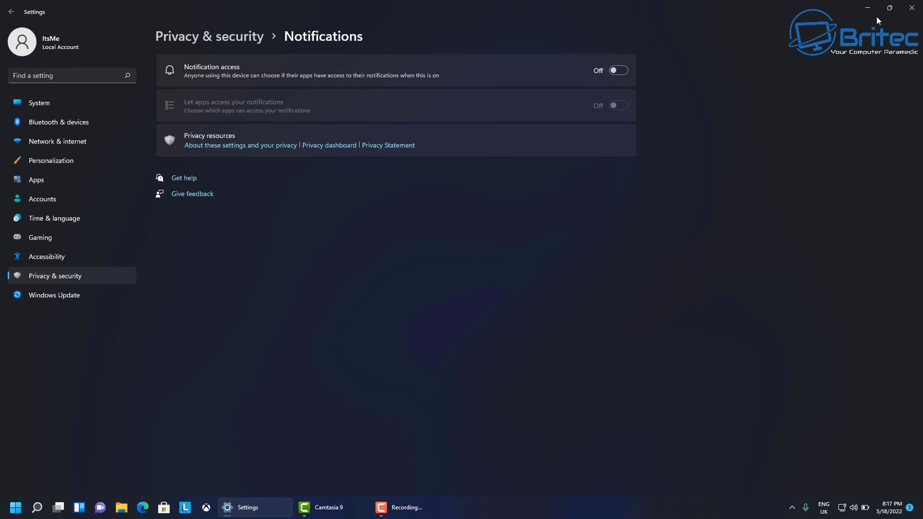
left_click(912, 8)
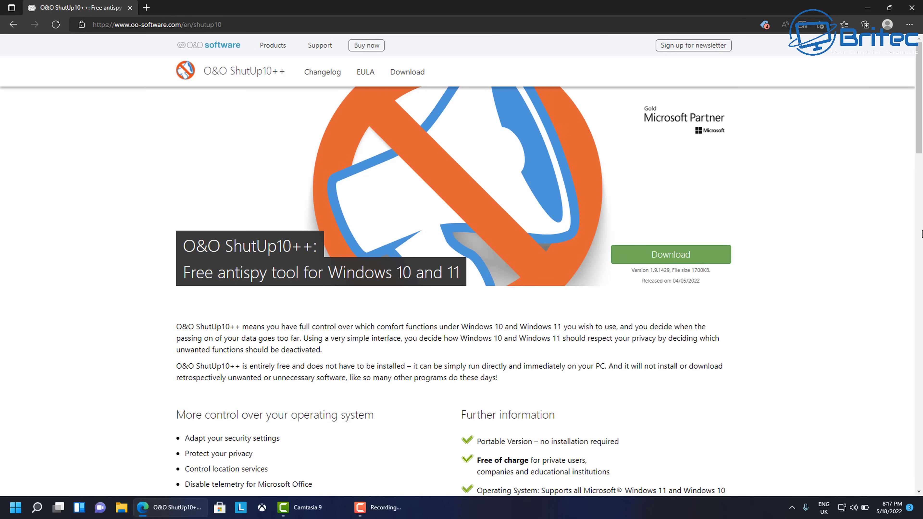
- Read through the O&O ShutUp10++ product page in Microsoft Edge and close the browser
scroll(922, 233, "down", 10)
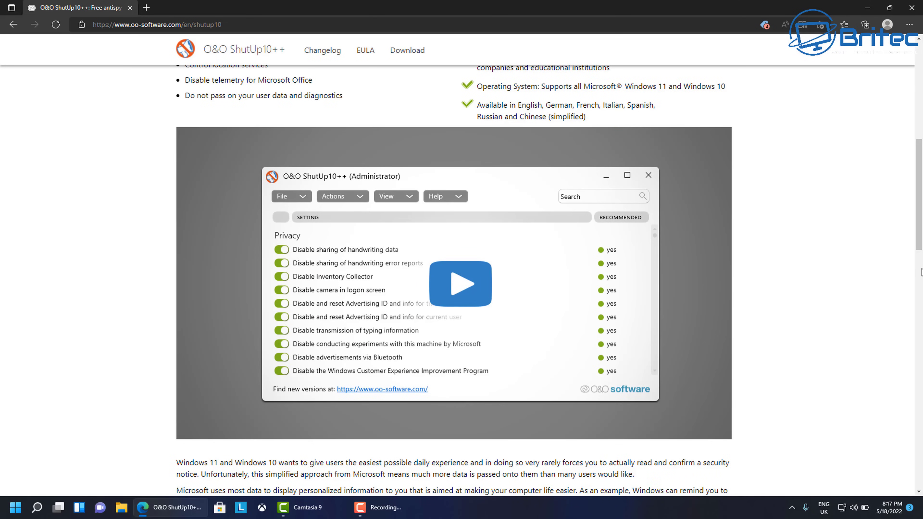
scroll(921, 285, "down", 10)
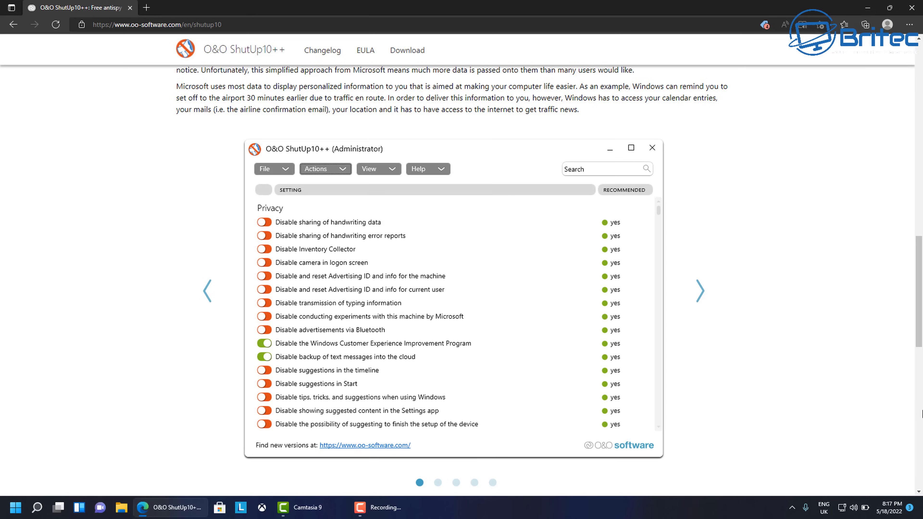
left_click(922, 417)
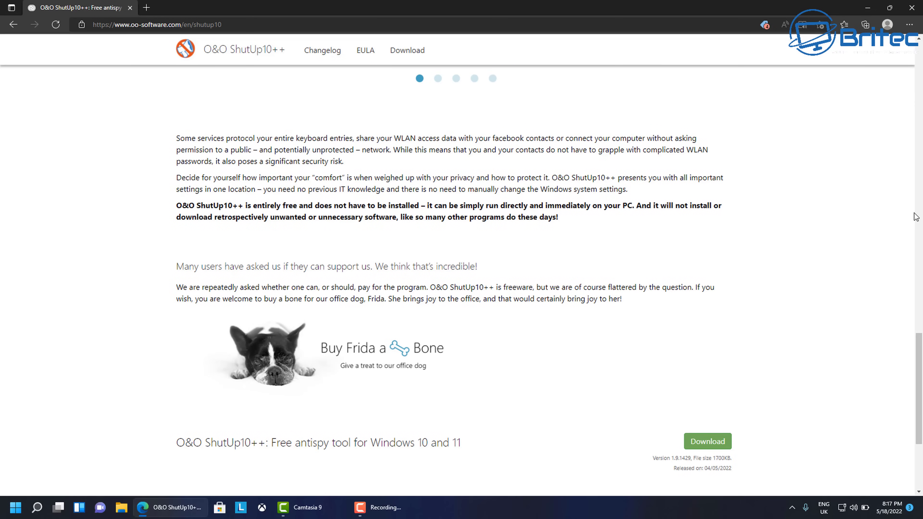
left_click(912, 7)
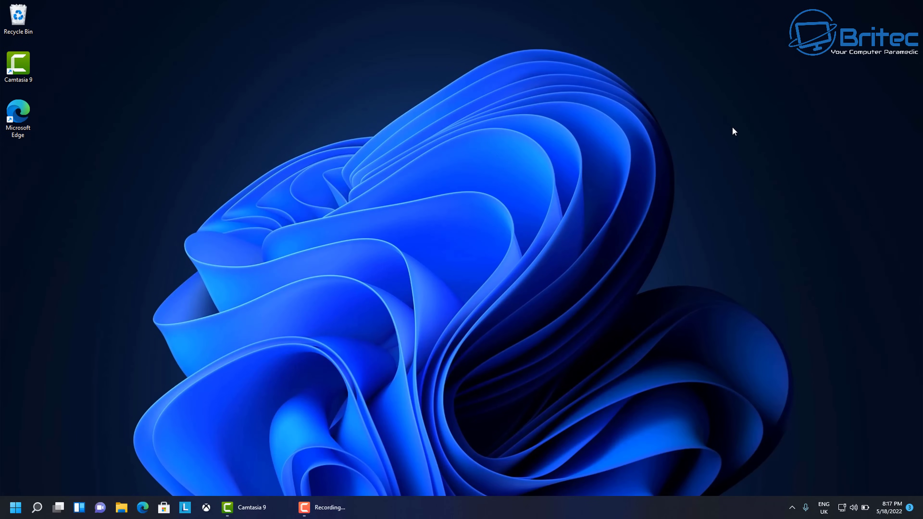
- Search Windows for "power", open Choose a power plan, review the additional plans, and close Power Options
left_click(37, 509)
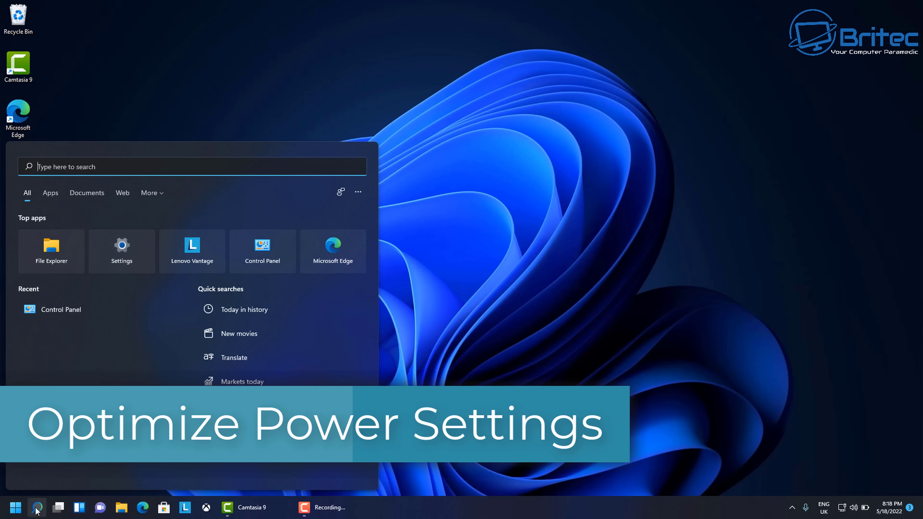
type("power")
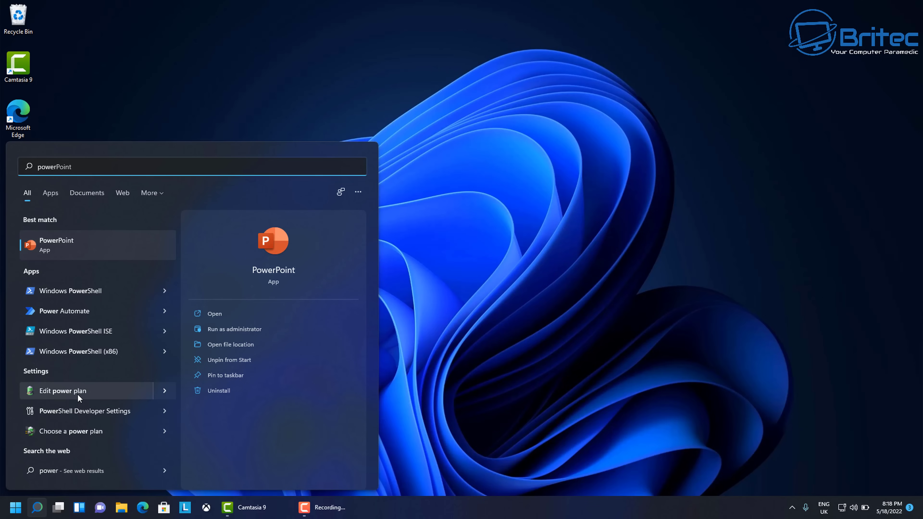
left_click(79, 432)
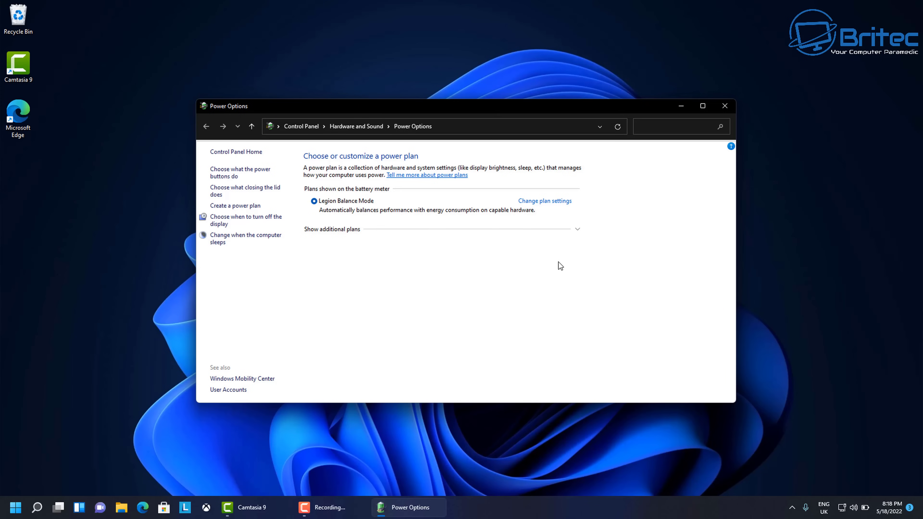
left_click(578, 231)
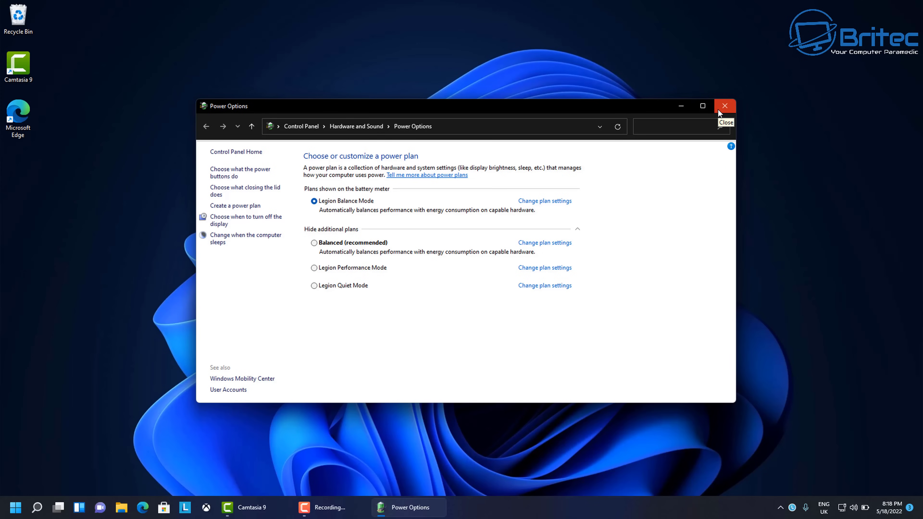
left_click(718, 109)
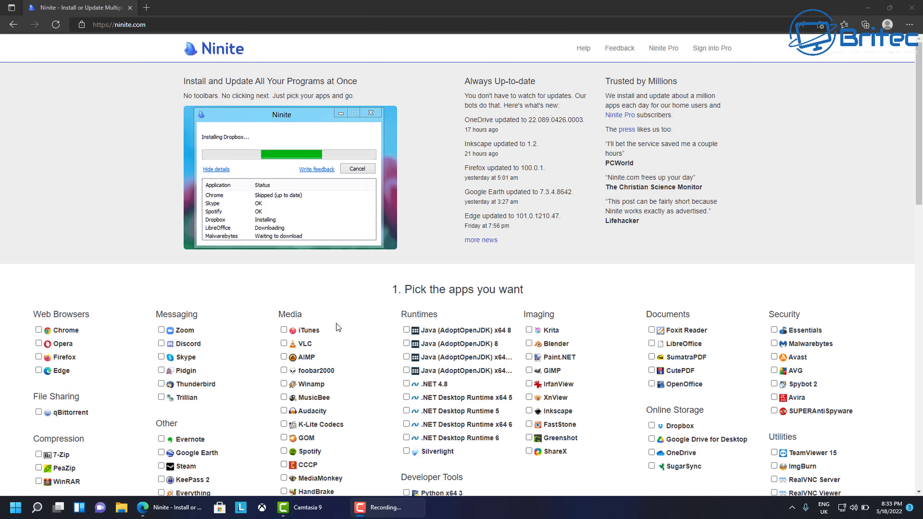
- Select VLC, 7-Zip, Chrome and Steam on the Ninite page as the apps to install
left_click(284, 344)
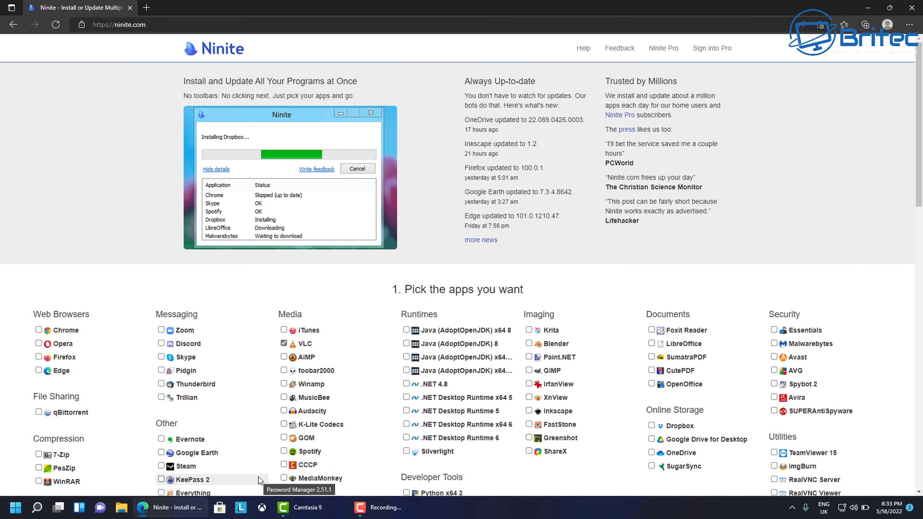
left_click(39, 455)
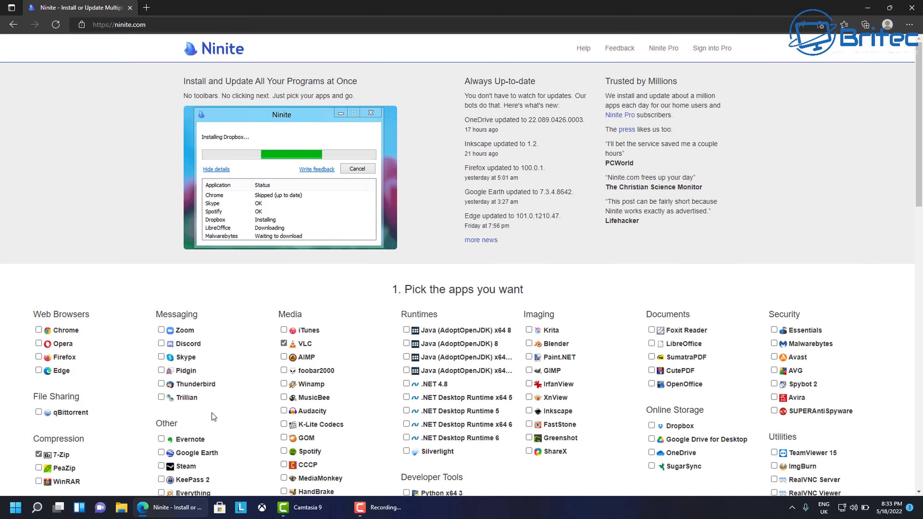
left_click(40, 333)
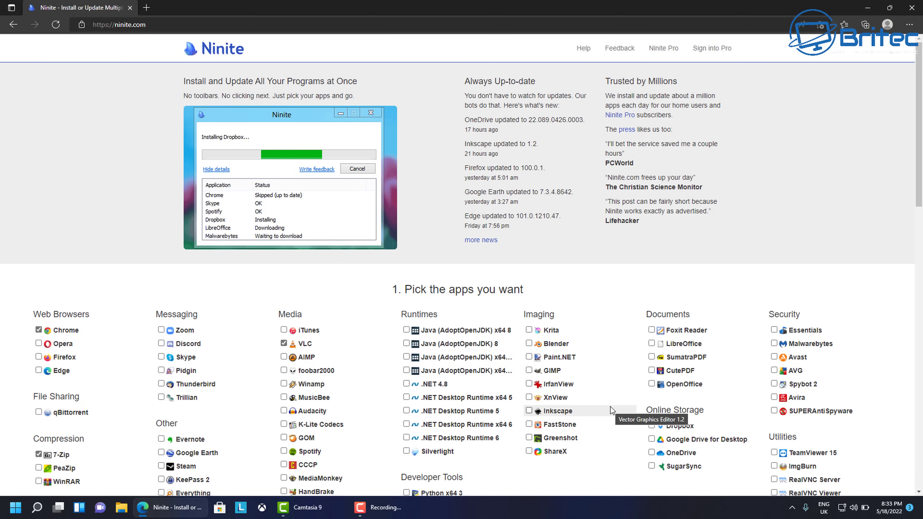
left_click(161, 467)
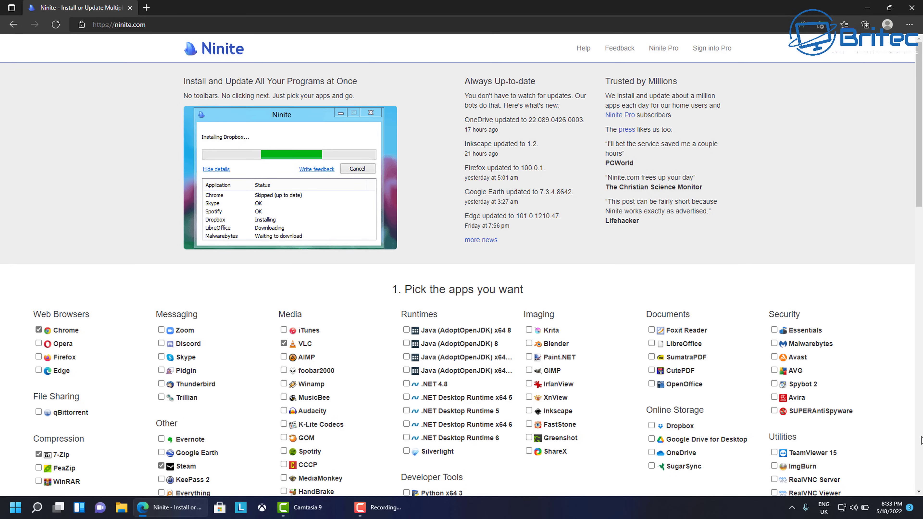
- Download the custom Ninite installer for the selected apps and close the browser
left_click(919, 492)
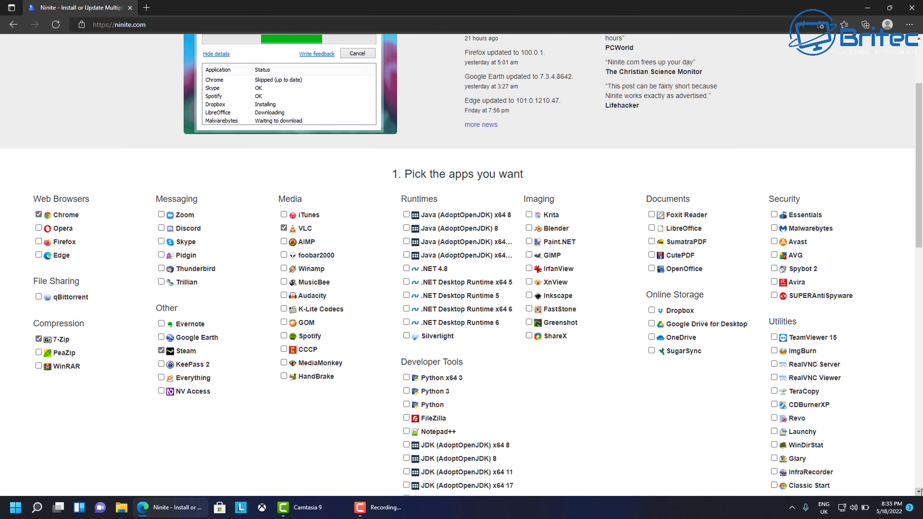
left_click(919, 491)
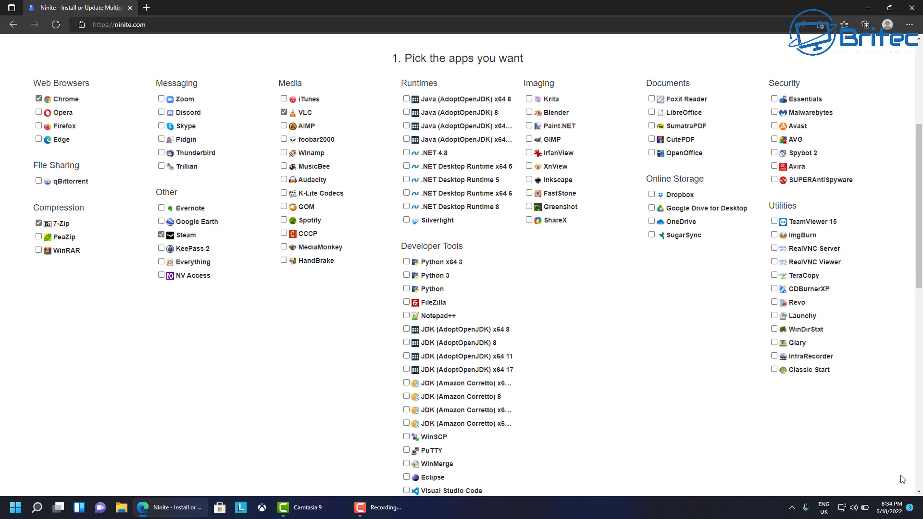
left_click(919, 491)
left_click(919, 492)
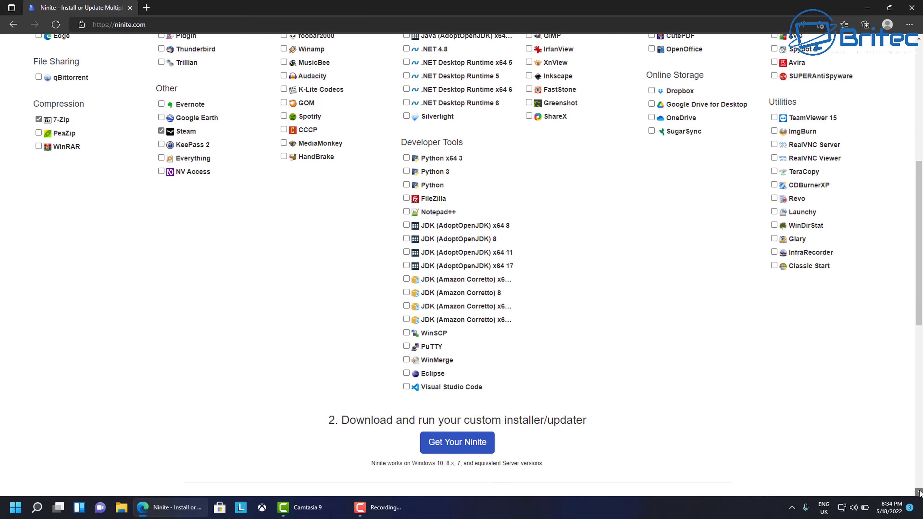
left_click(457, 433)
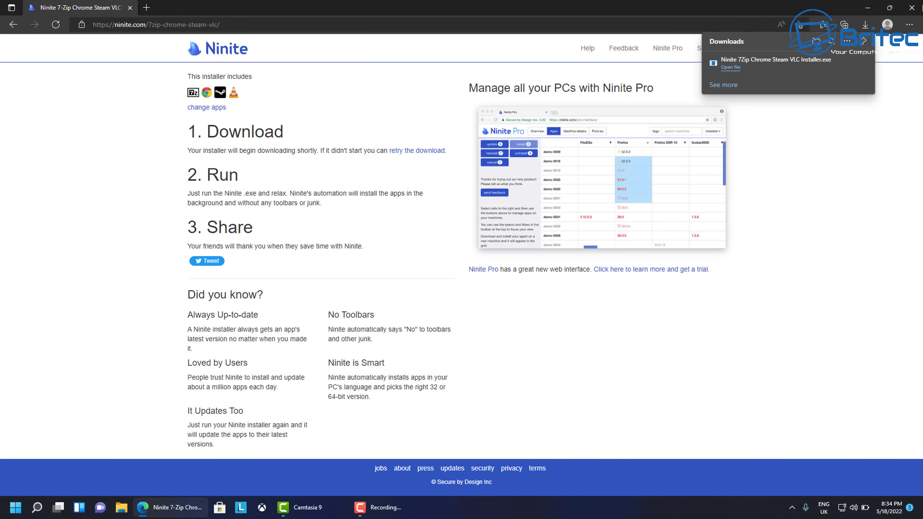
left_click(922, 7)
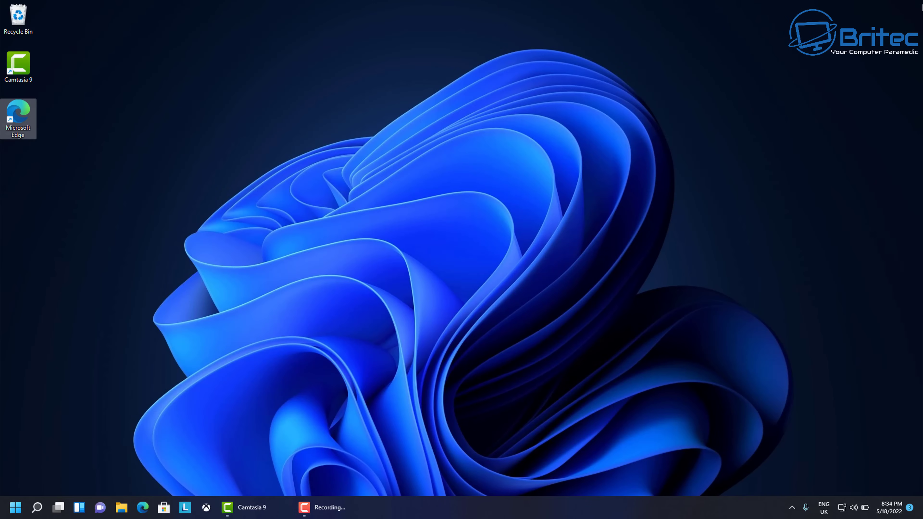